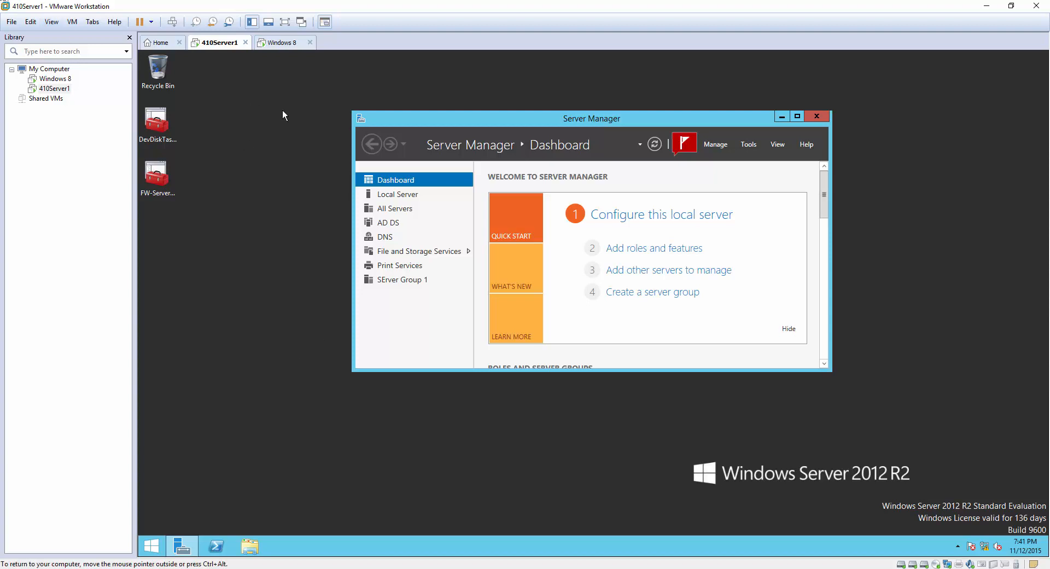
Return to the server VM and launch Active Directory Users and Computers.
{"action": "left_click", "coordinate": [290, 42]}
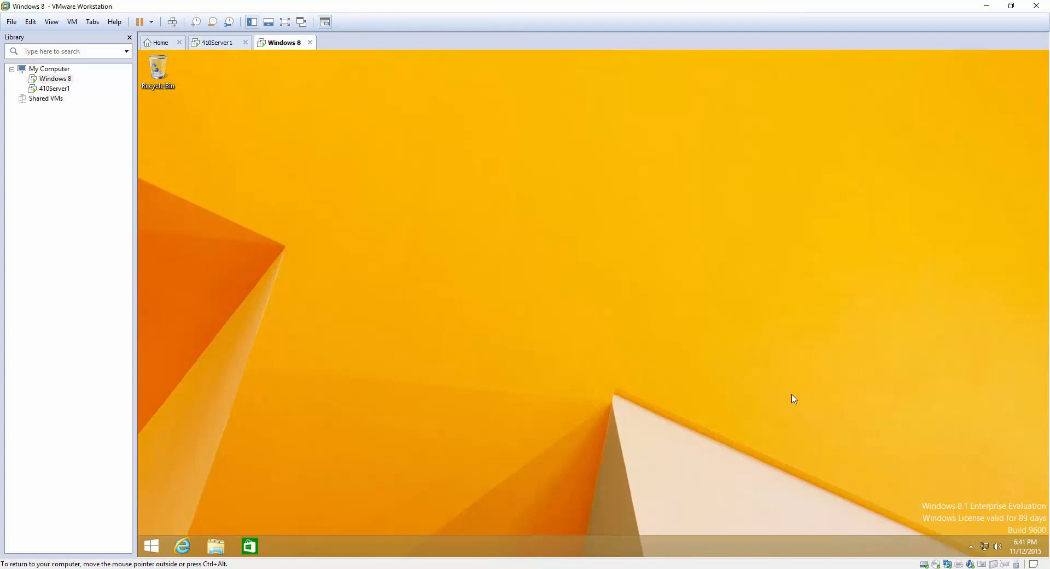
{"action": "left_click", "coordinate": [210, 44]}
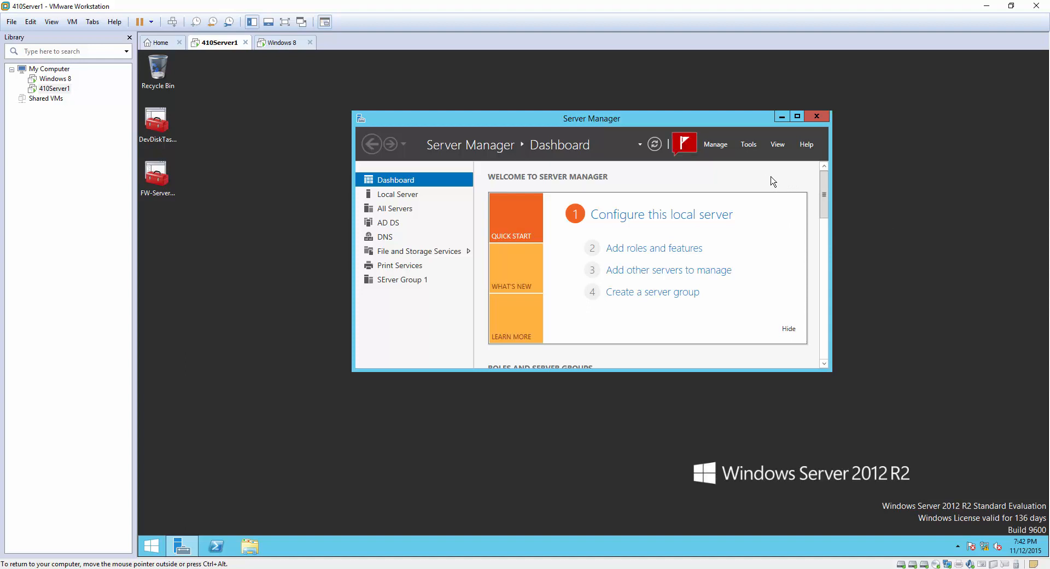
{"action": "left_click", "coordinate": [748, 145]}
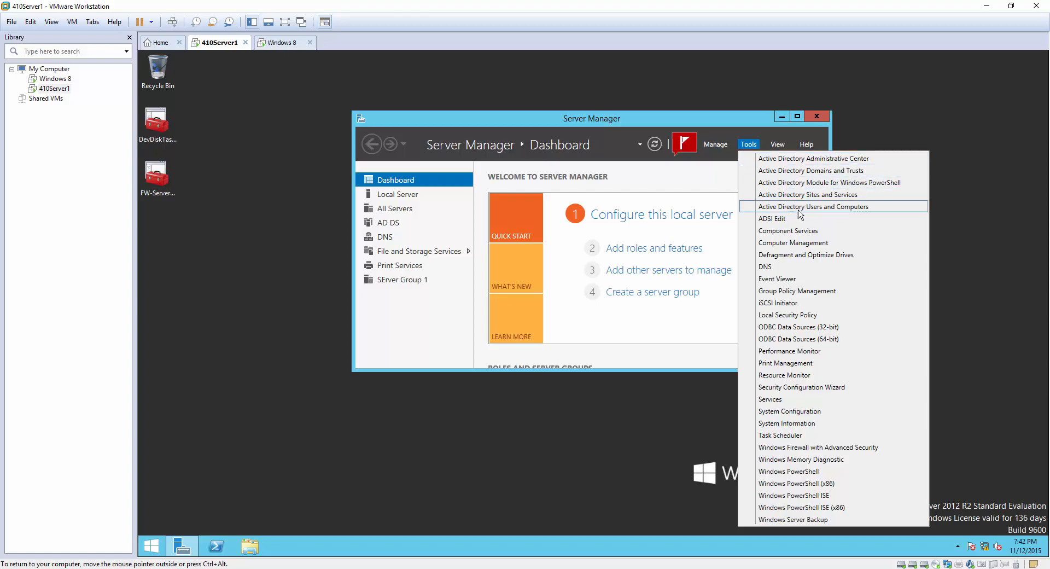
{"action": "left_click", "coordinate": [834, 210]}
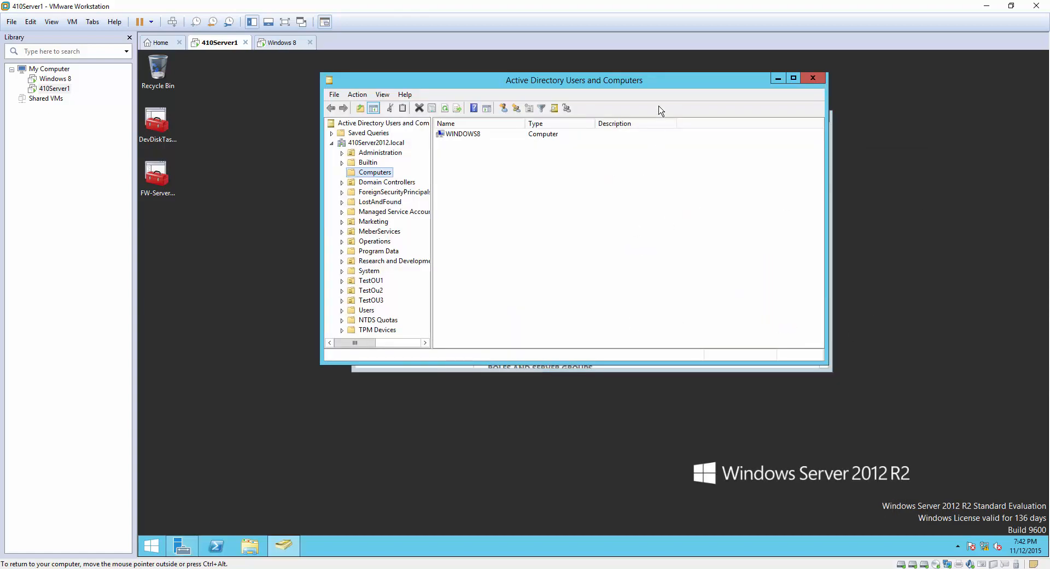
{"action": "left_click_drag", "start_coordinate": [656, 82], "coordinate": [683, 116]}
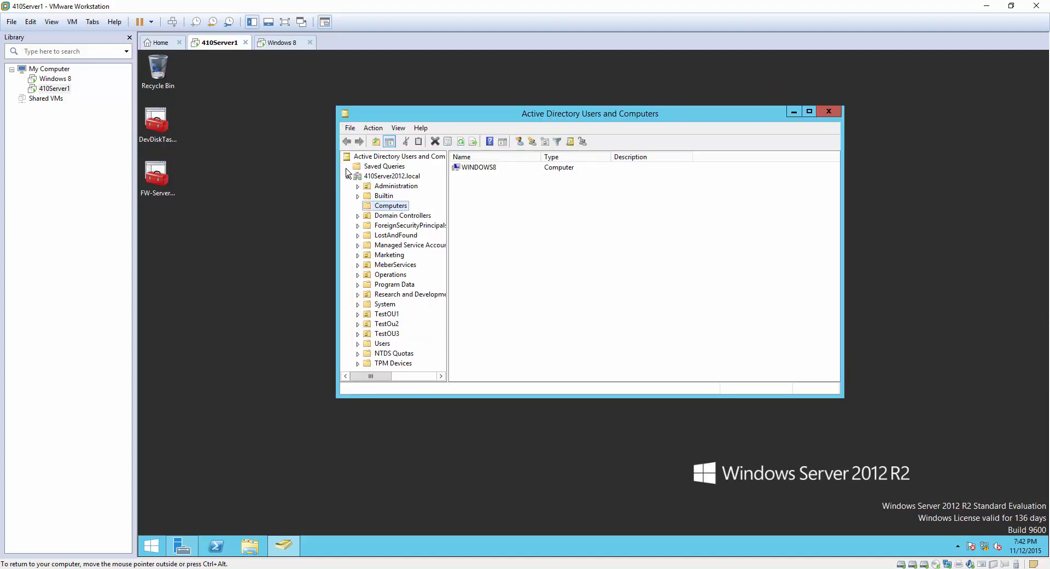
Expand the 410Server2012.local domain and browse the Computers, TestOU1 and TestOU3 containers.
{"action": "left_click", "coordinate": [385, 176]}
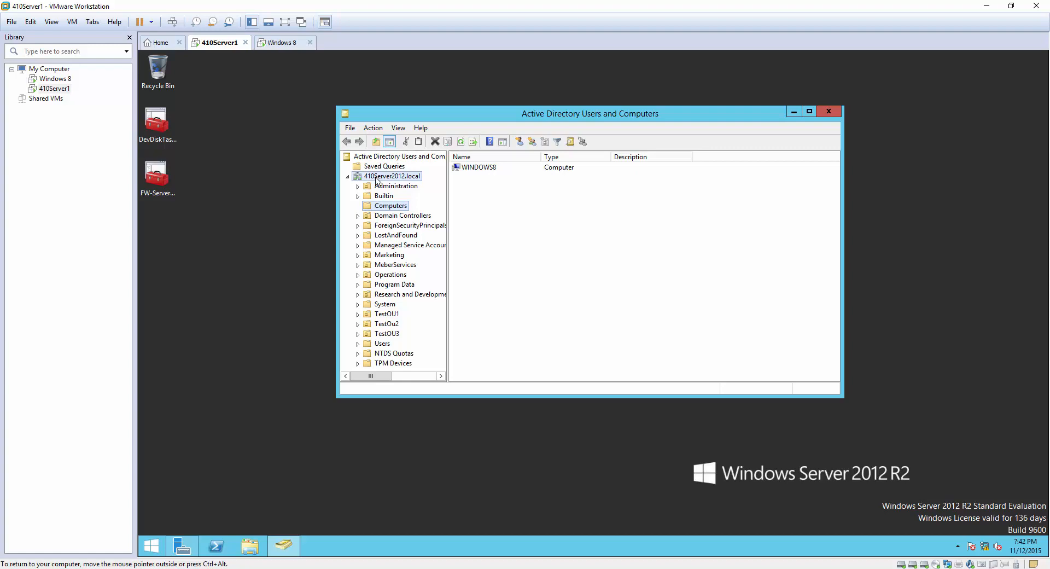
{"action": "left_click", "coordinate": [348, 176]}
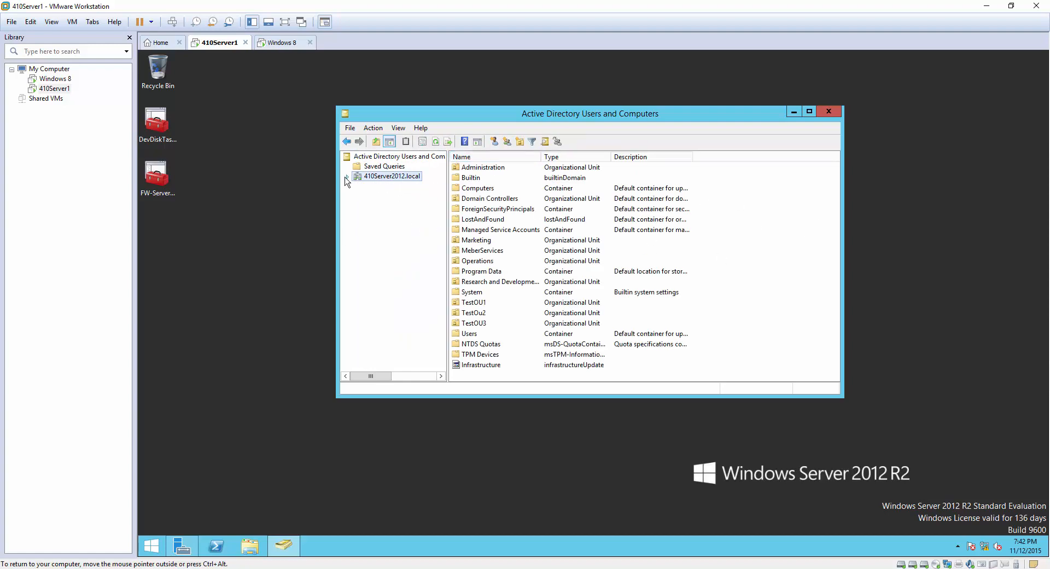
{"action": "left_click", "coordinate": [346, 177]}
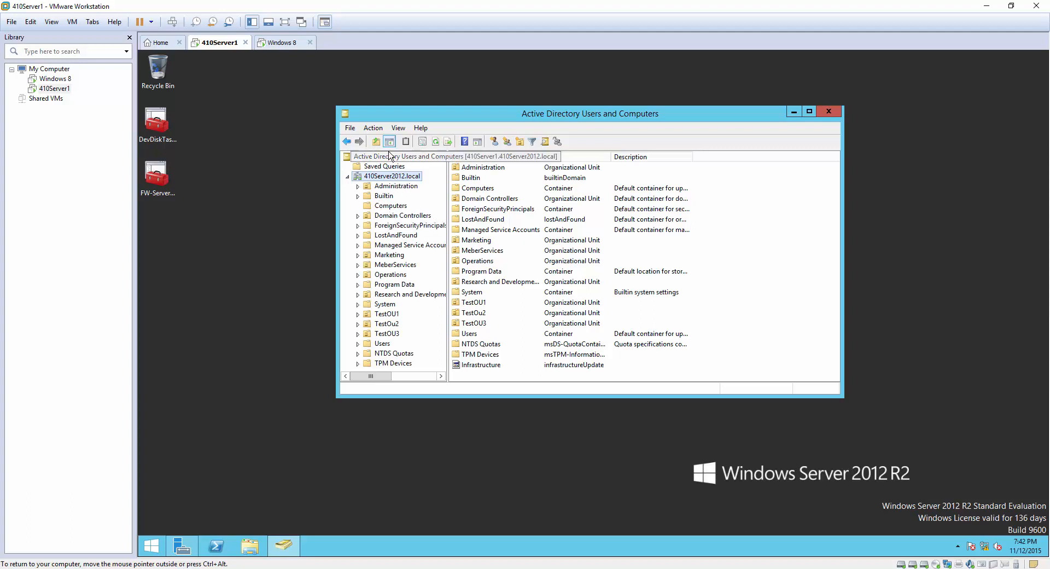
{"action": "left_click", "coordinate": [396, 207]}
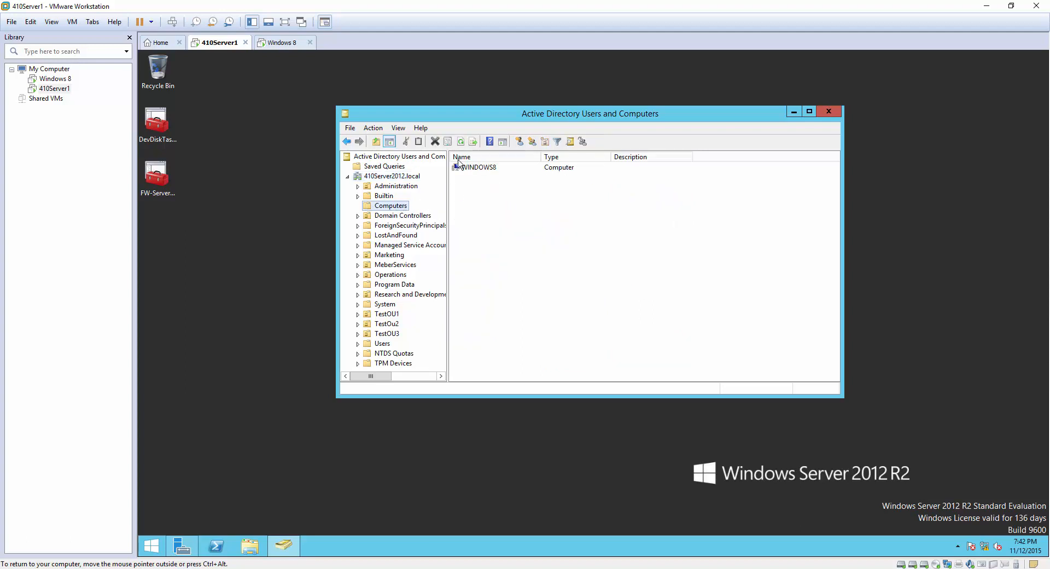
{"action": "left_click", "coordinate": [488, 168]}
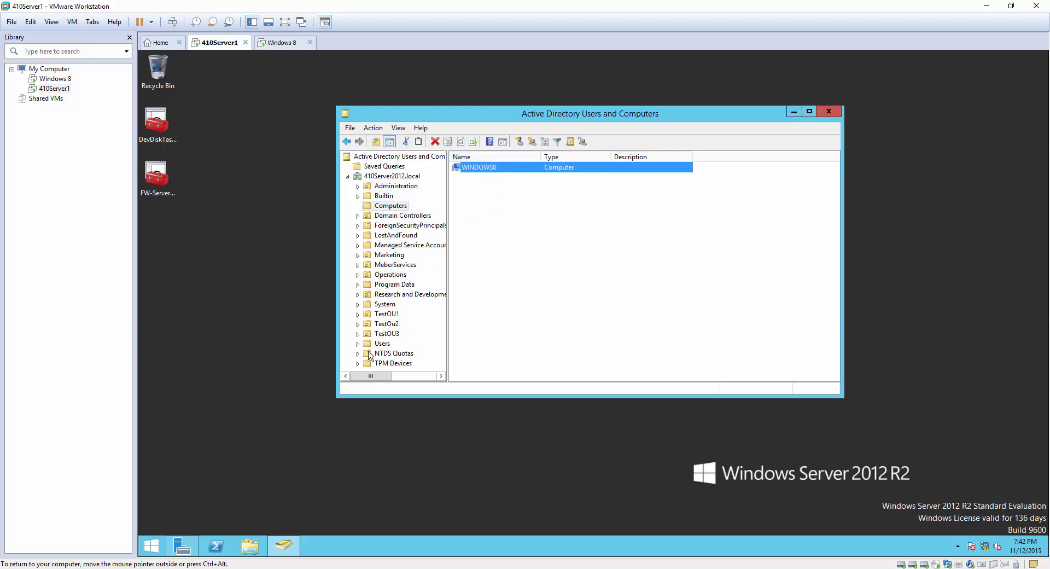
{"action": "left_click", "coordinate": [387, 313]}
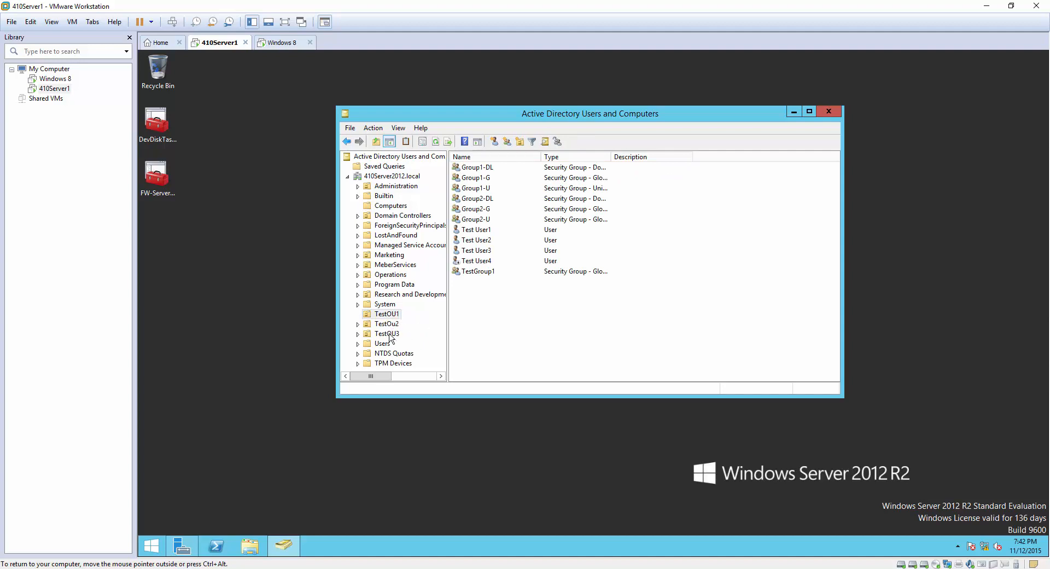
{"action": "left_click", "coordinate": [393, 334]}
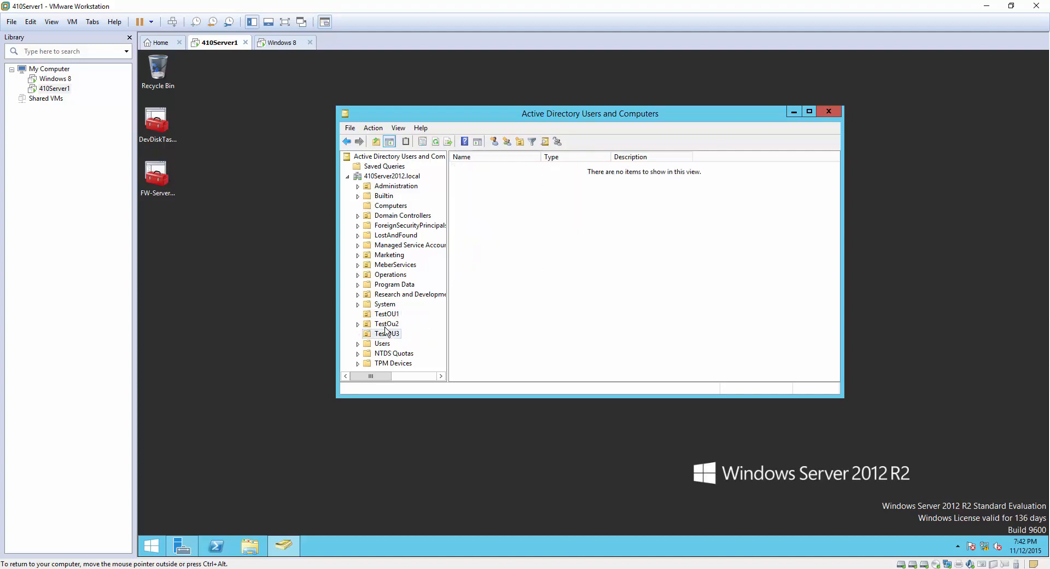
Drag WINDOWS8 from Computers onto TestOU3, confirm the move, and verify it there.
{"action": "left_click", "coordinate": [392, 206]}
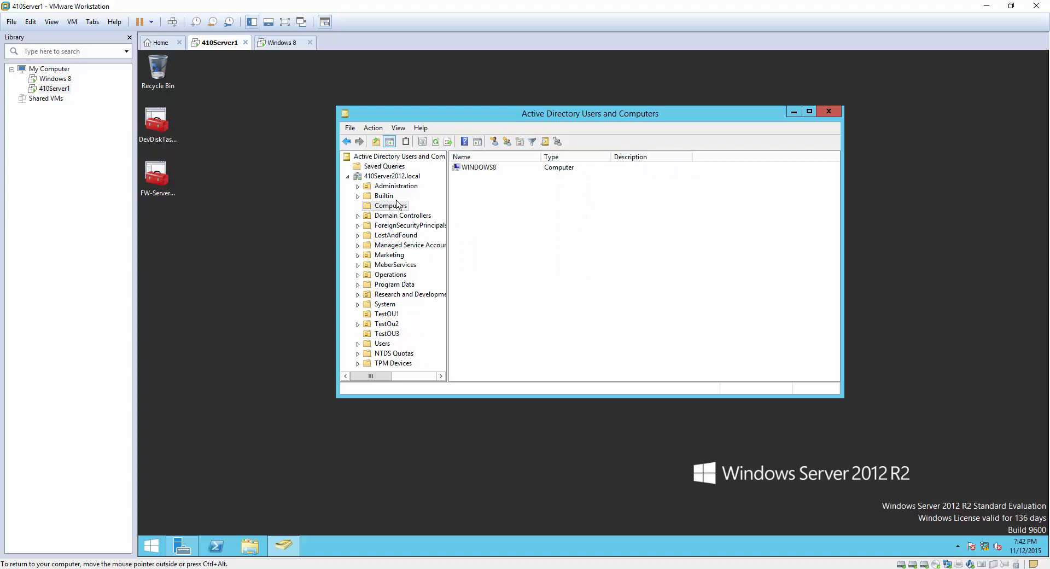
{"action": "left_click", "coordinate": [490, 170]}
{"action": "left_click_drag", "start_coordinate": [490, 170], "coordinate": [387, 333]}
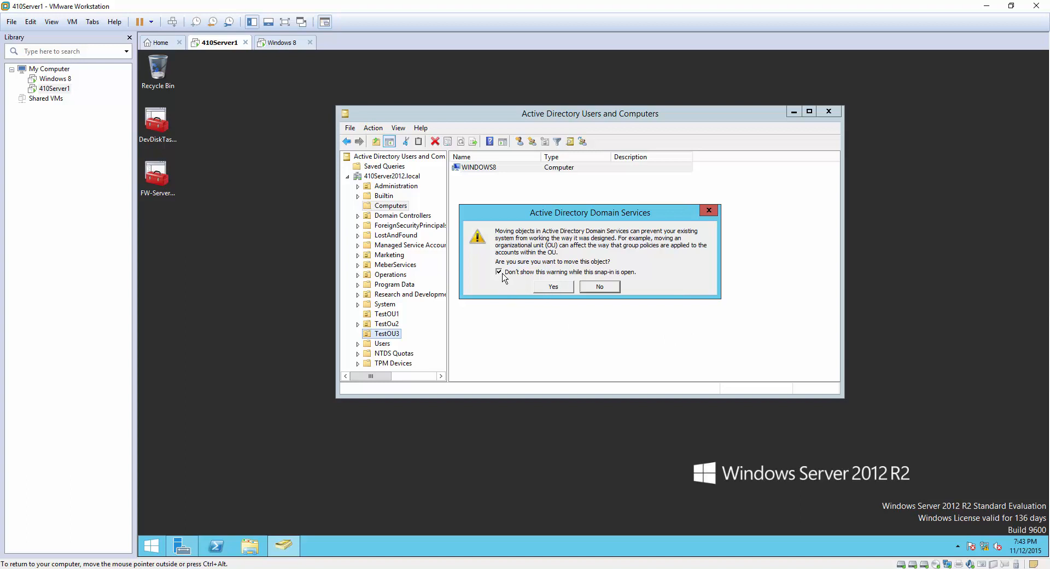
{"action": "left_click", "coordinate": [560, 289]}
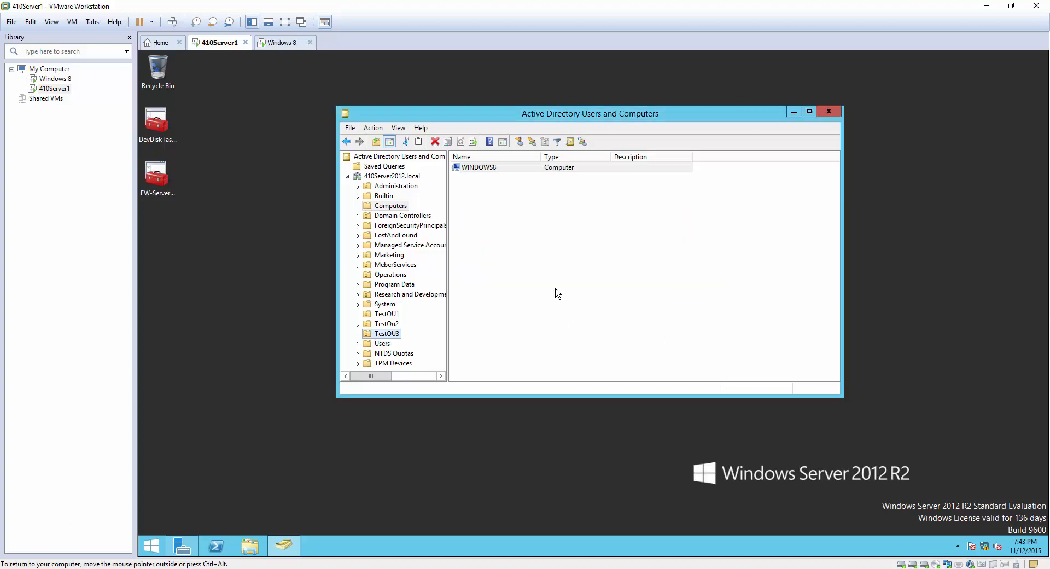
{"action": "left_click", "coordinate": [396, 334]}
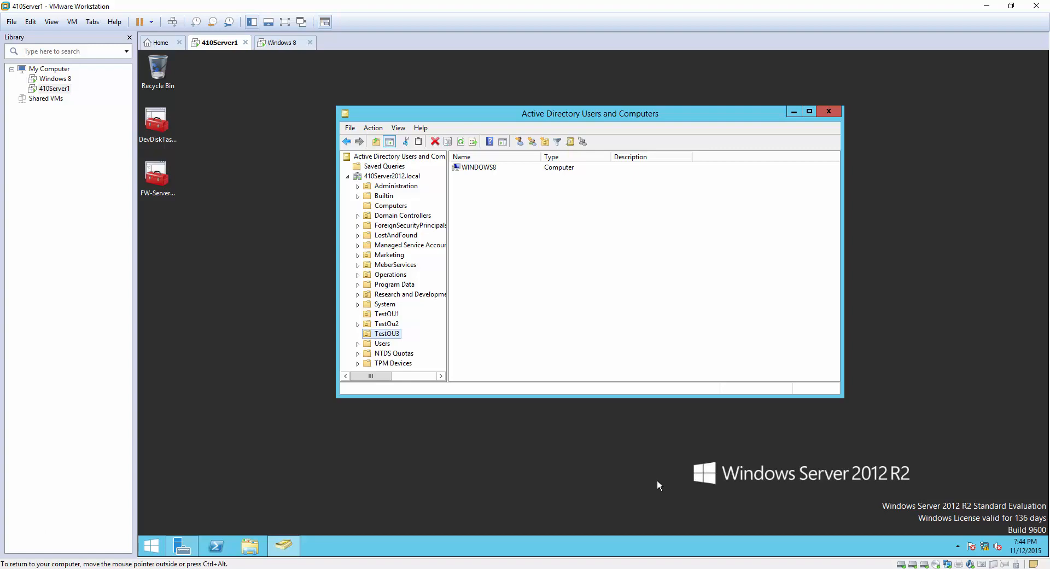
Launch Group Policy Management from Server Manager's Tools menu and enlarge its window.
{"action": "left_click", "coordinate": [195, 538]}
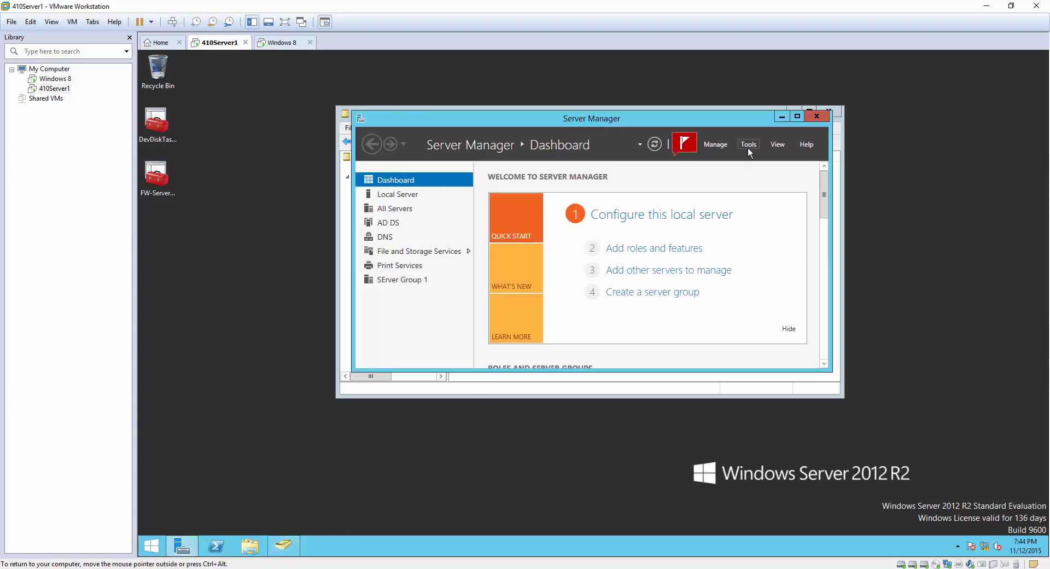
{"action": "left_click", "coordinate": [748, 145]}
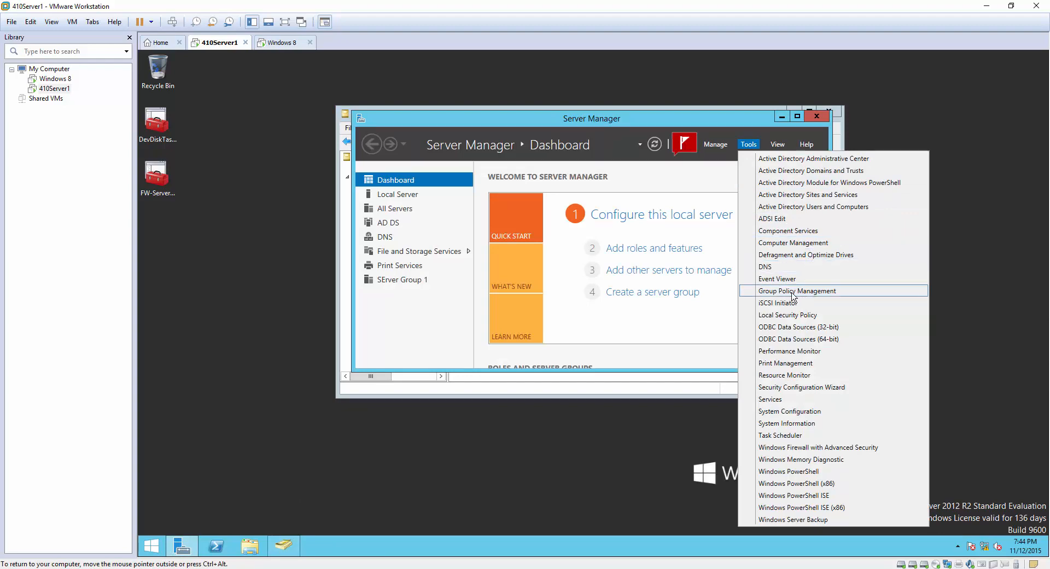
{"action": "left_click", "coordinate": [848, 290]}
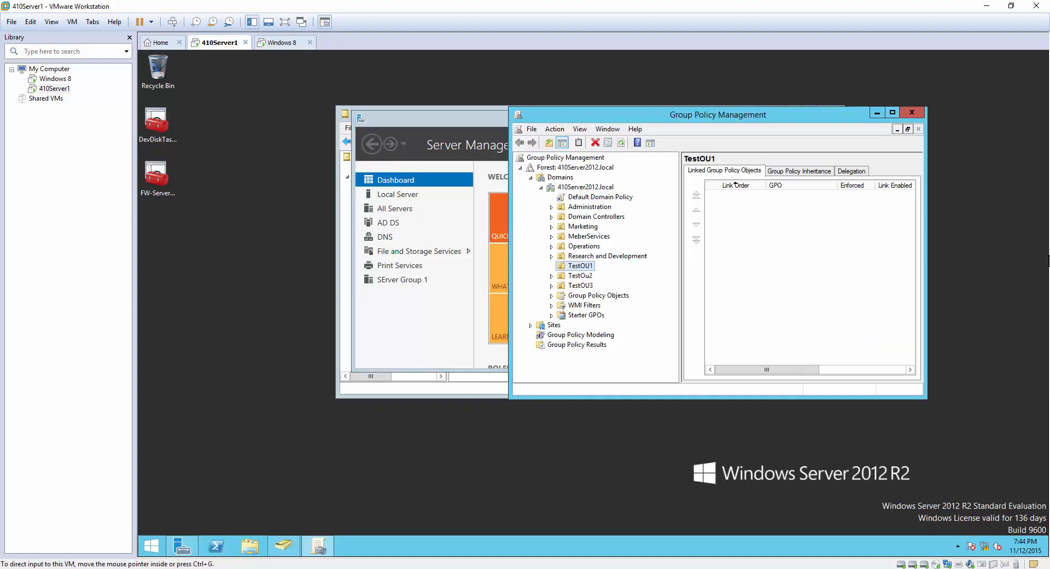
{"action": "left_click_drag", "start_coordinate": [926, 400], "coordinate": [1006, 421]}
{"action": "left_click_drag", "start_coordinate": [801, 116], "coordinate": [655, 91]}
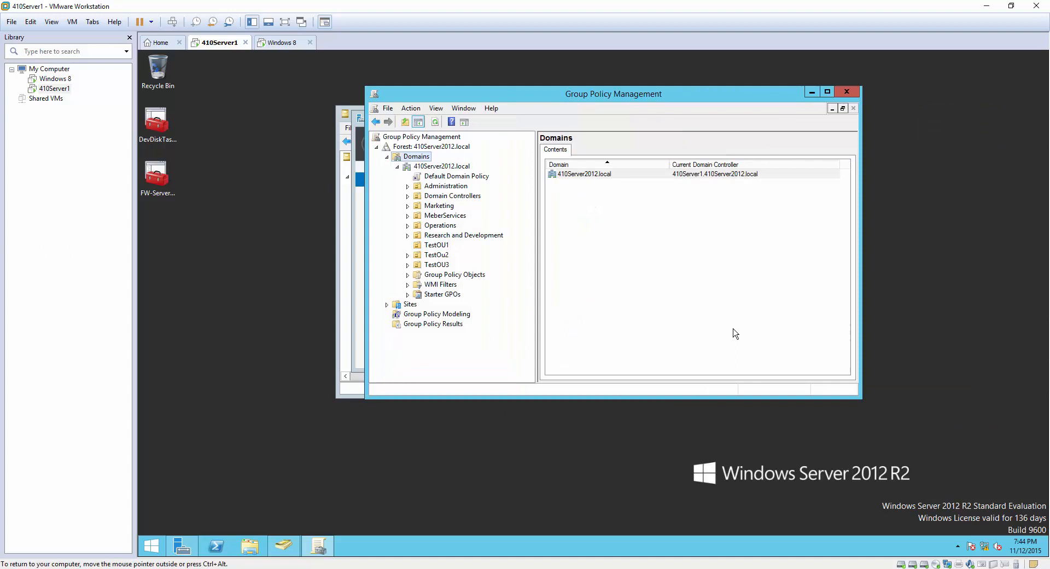
Under TestOU3, select GPO3, dismiss the linked-GPO warning, and open it for editing.
{"action": "left_click", "coordinate": [733, 328]}
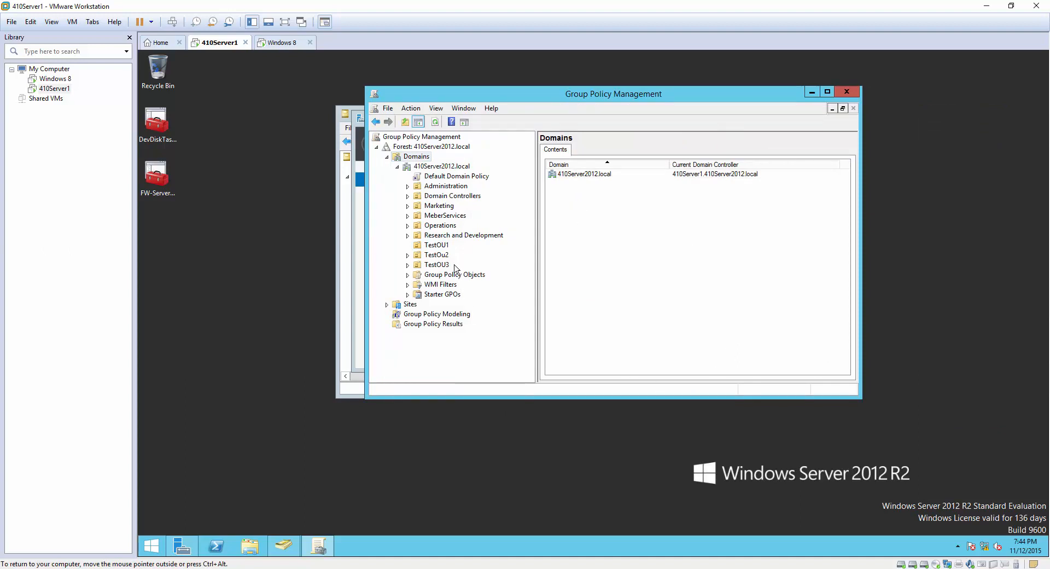
{"action": "left_click", "coordinate": [407, 266]}
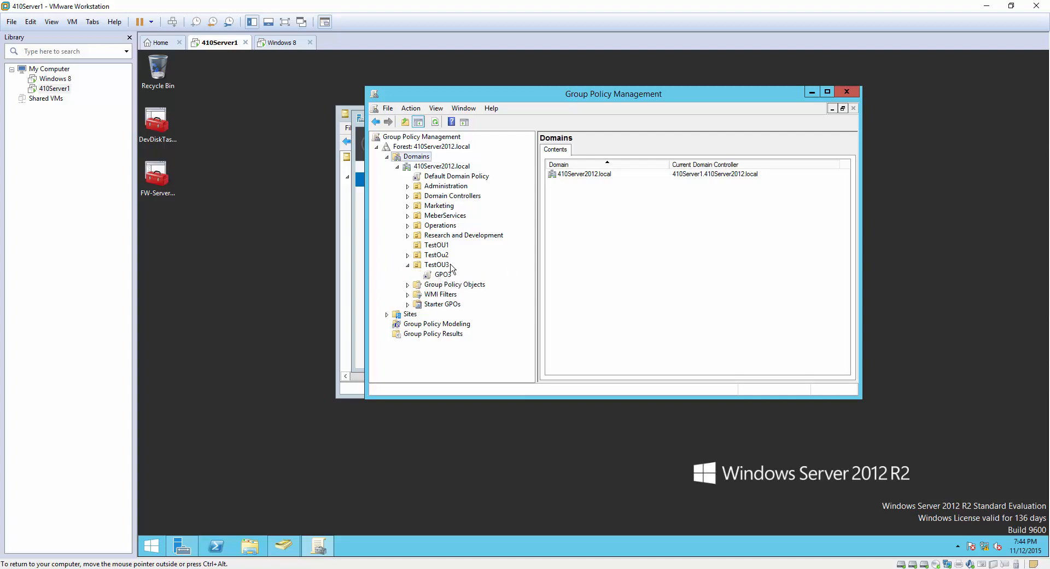
{"action": "left_click", "coordinate": [443, 275]}
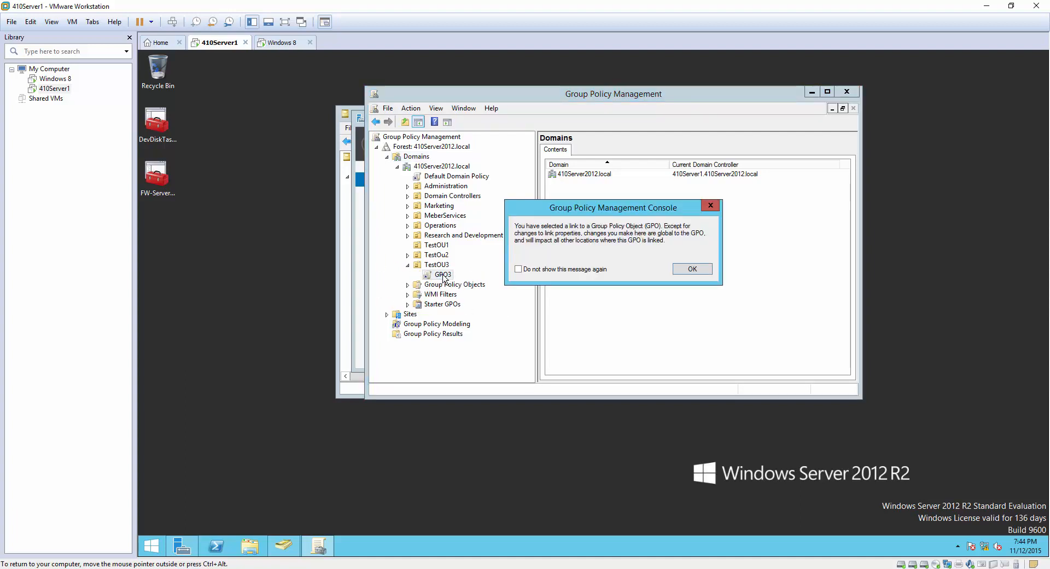
{"action": "left_click", "coordinate": [693, 269]}
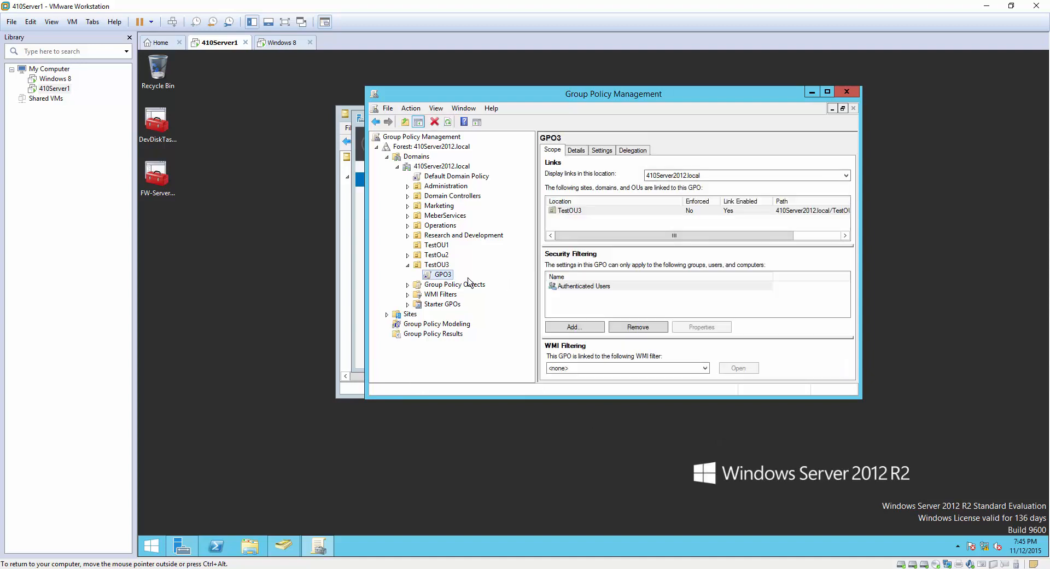
{"action": "right_click", "coordinate": [436, 280]}
{"action": "left_click", "coordinate": [464, 284]}
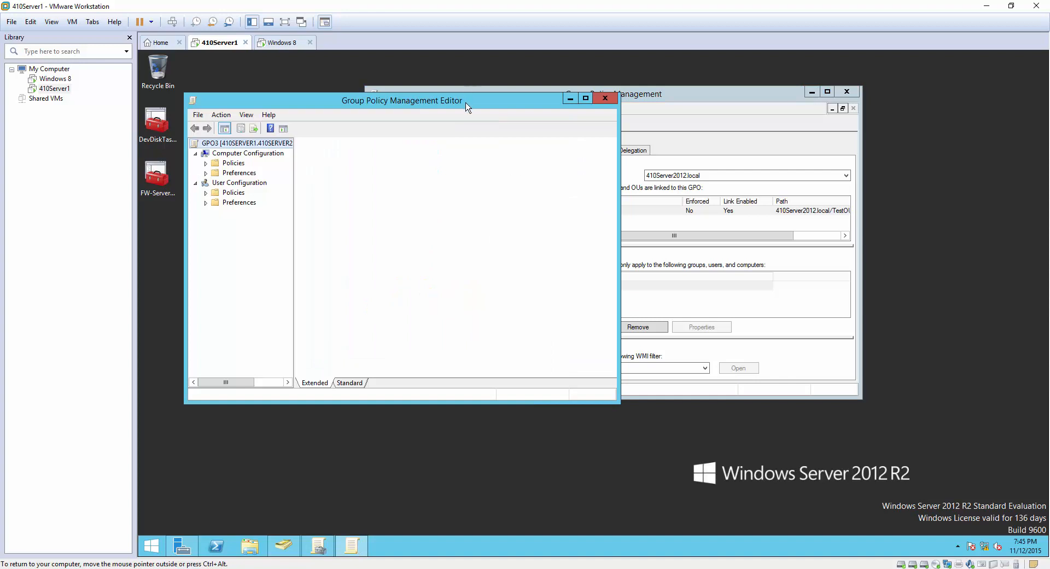
Expand Policies > Windows Settings > Security Settings > Local Policies and select User Rights Assignment.
{"action": "left_click_drag", "start_coordinate": [466, 106], "coordinate": [632, 120]}
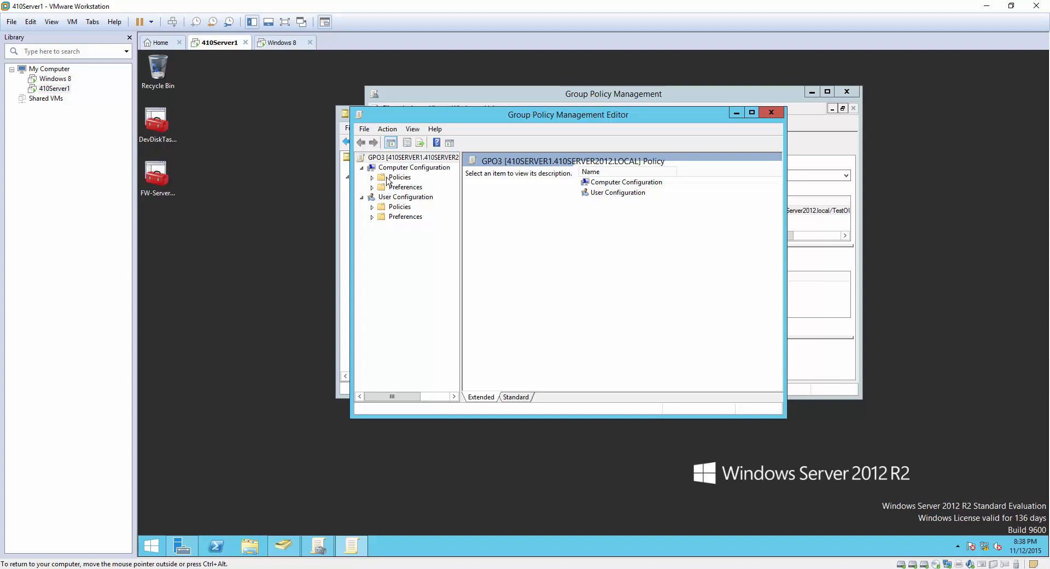
{"action": "left_click", "coordinate": [372, 177]}
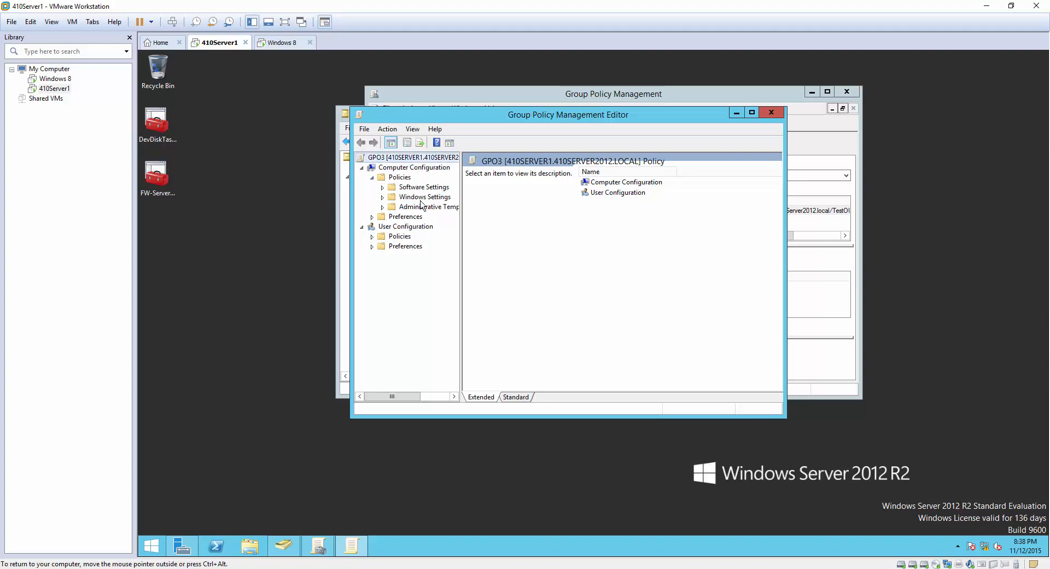
{"action": "left_click", "coordinate": [382, 197]}
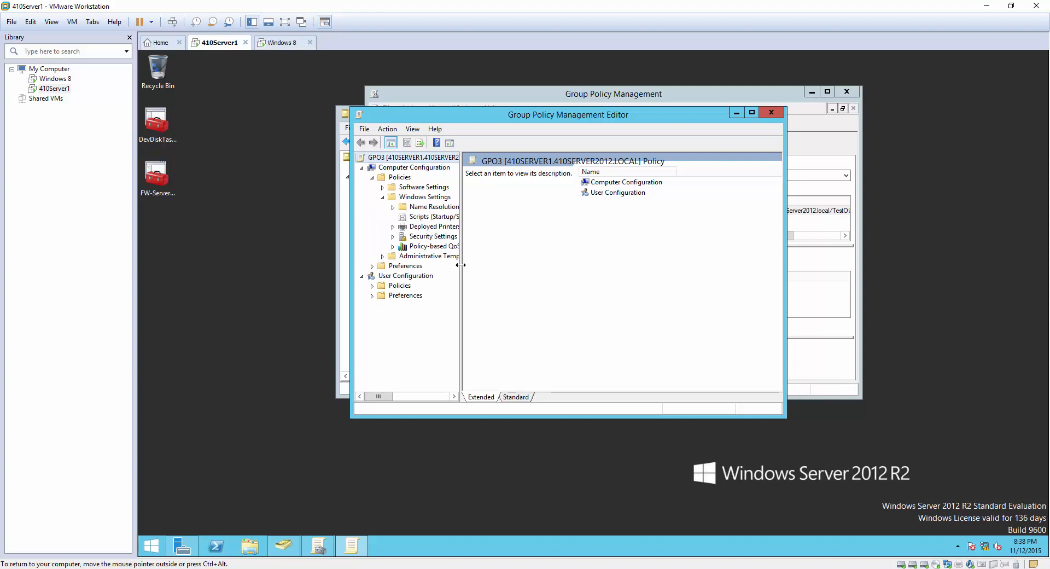
{"action": "left_click_drag", "start_coordinate": [481, 264], "coordinate": [497, 264]}
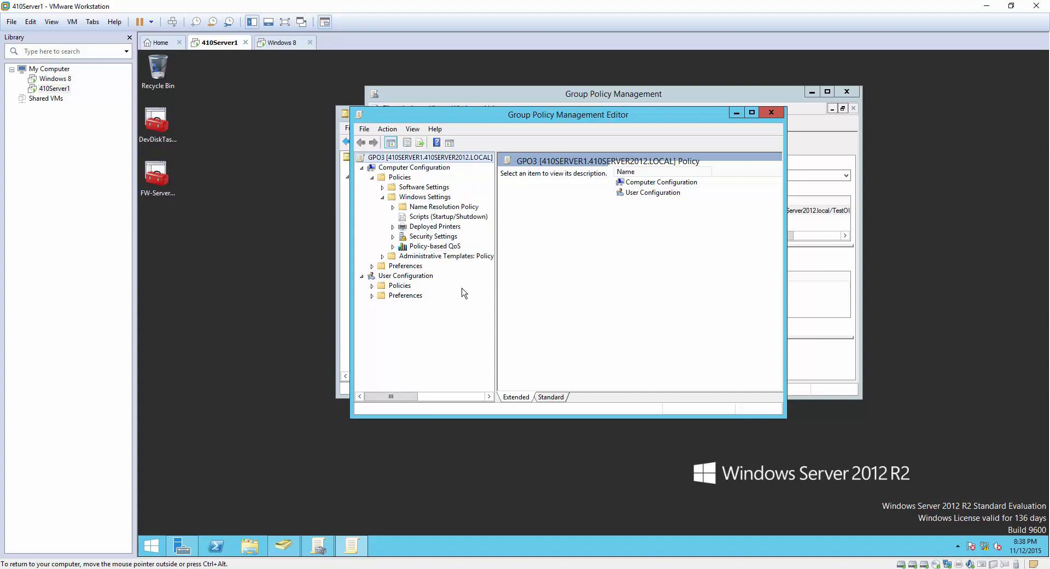
{"action": "left_click", "coordinate": [392, 236]}
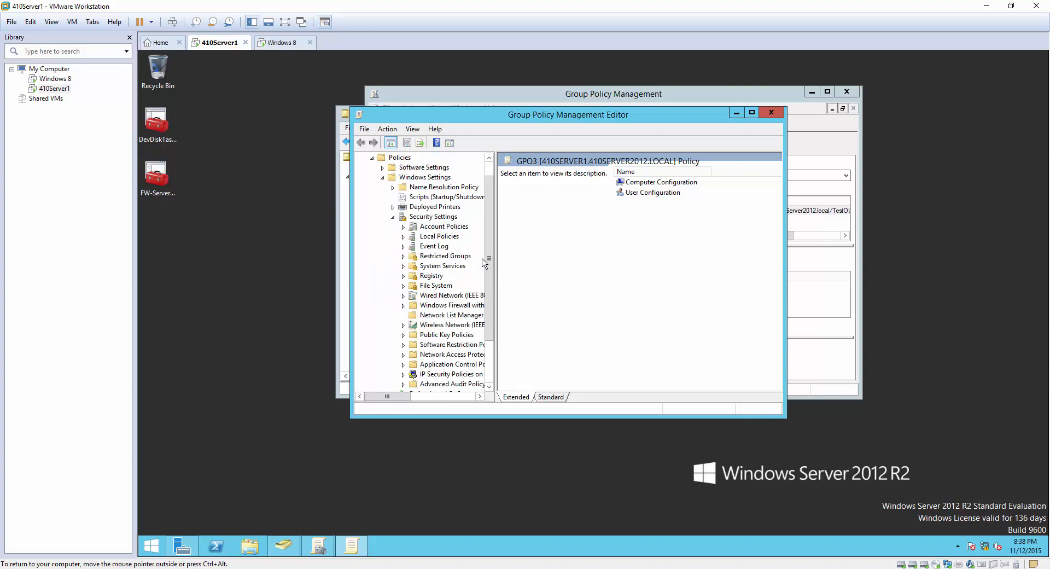
{"action": "left_click_drag", "start_coordinate": [494, 242], "coordinate": [494, 269]}
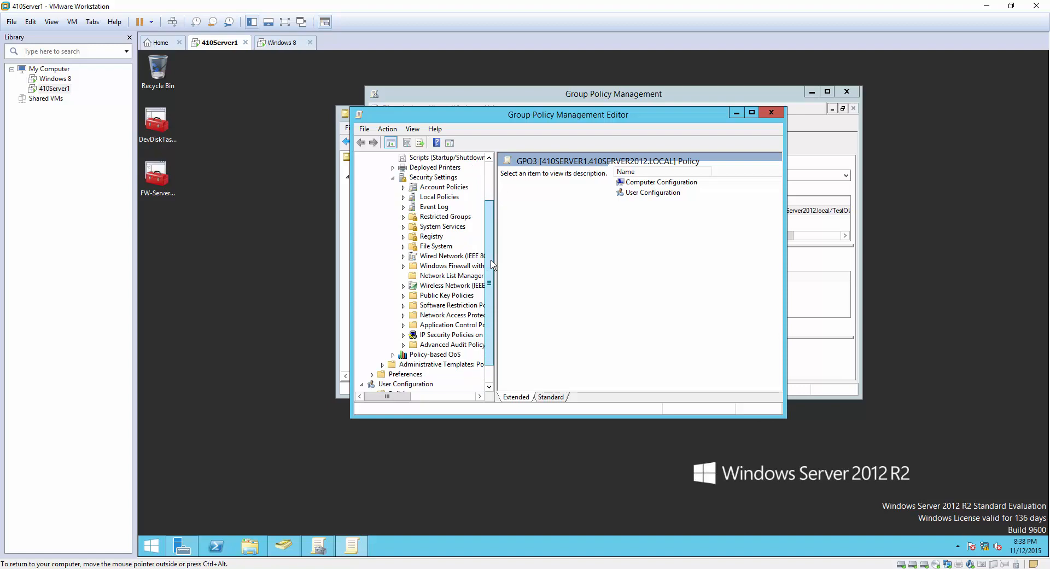
{"action": "left_click", "coordinate": [442, 200]}
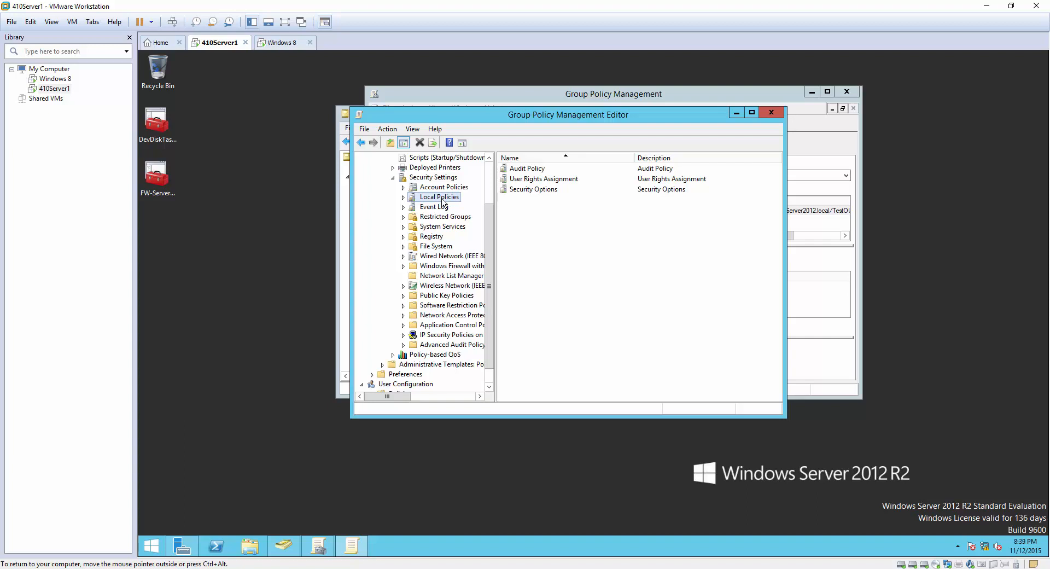
{"action": "left_click", "coordinate": [533, 180]}
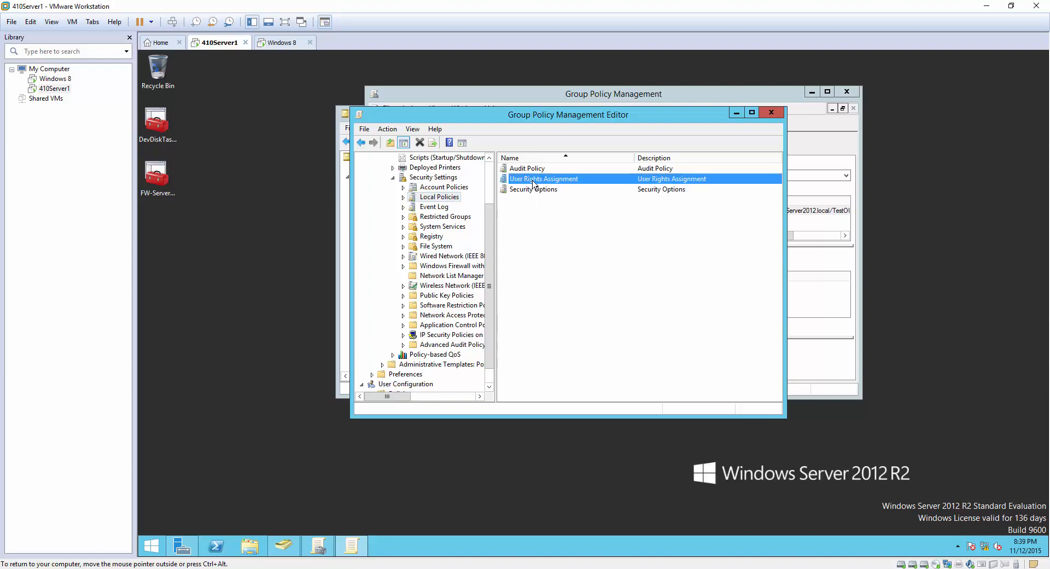
Open the Allow log on locally policy and turn on Define these policy settings.
{"action": "double_click", "coordinate": [533, 182]}
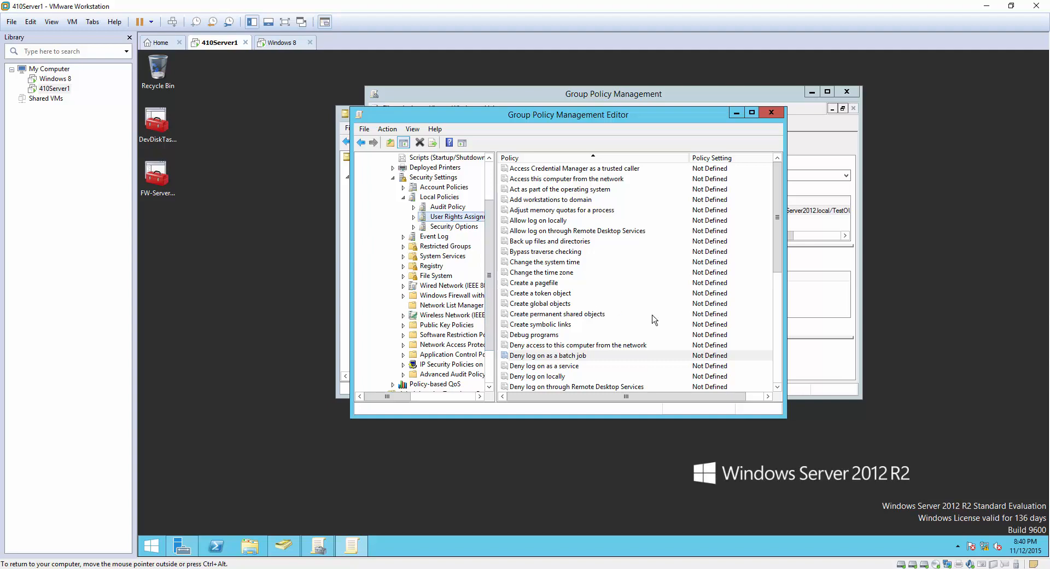
{"action": "left_click", "coordinate": [544, 222]}
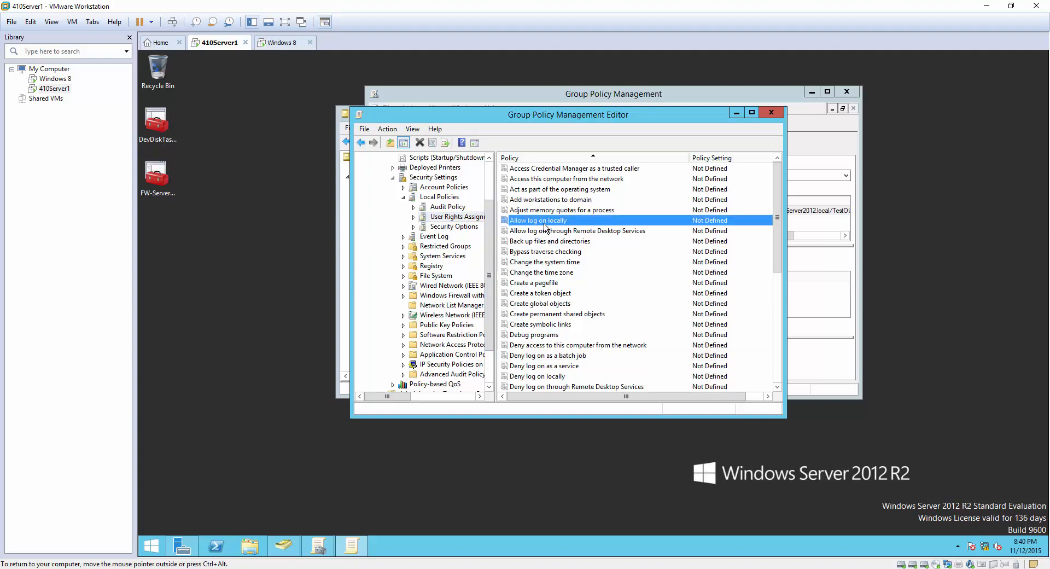
{"action": "double_click", "coordinate": [544, 224]}
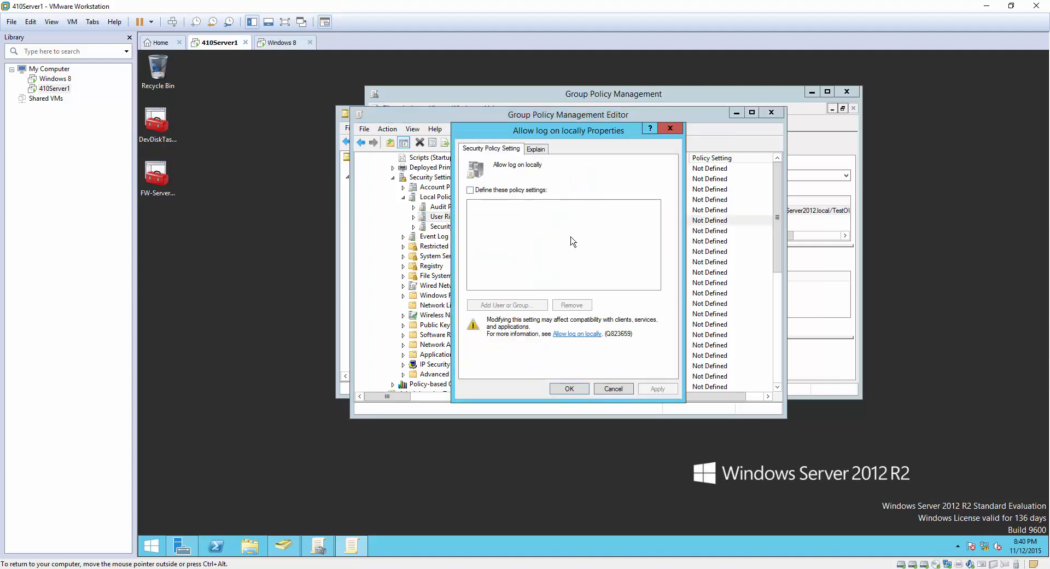
{"action": "left_click", "coordinate": [471, 190]}
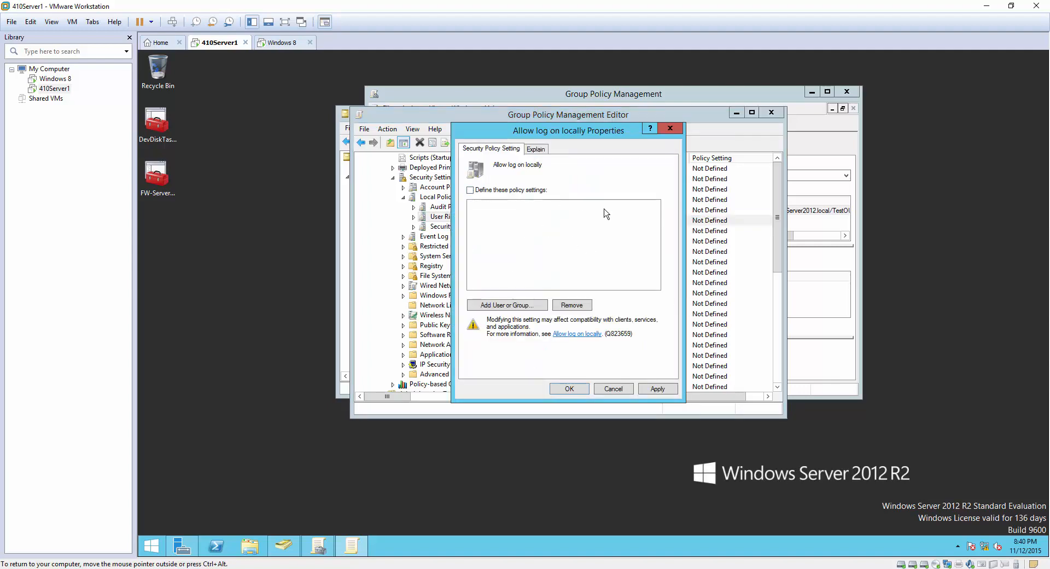
Add the Administrators group through Browse and Check Names, then save the right.
{"action": "left_click", "coordinate": [527, 307]}
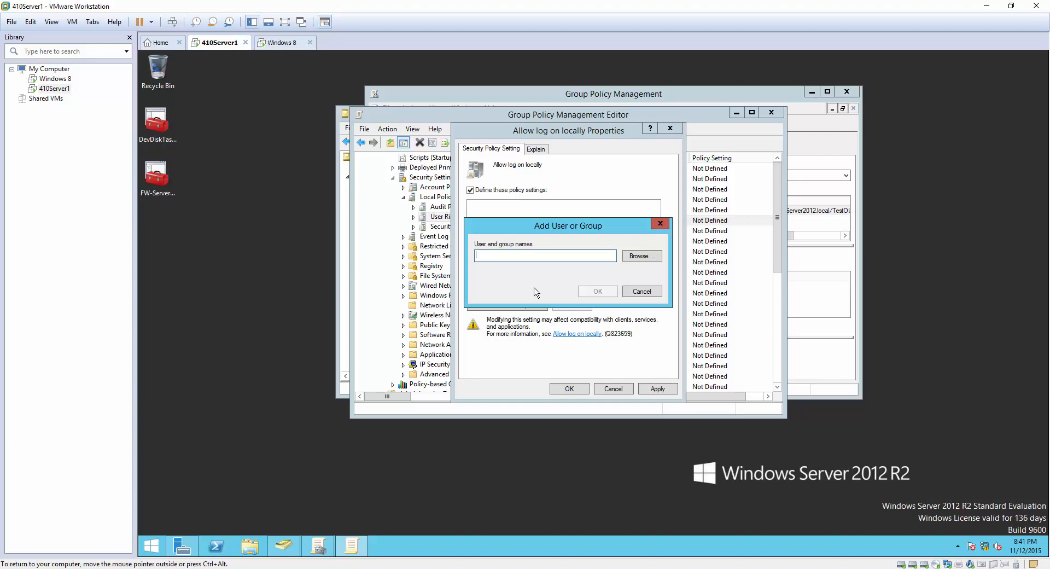
{"action": "type", "text": "Administrator"}
{"action": "left_click", "coordinate": [630, 257]}
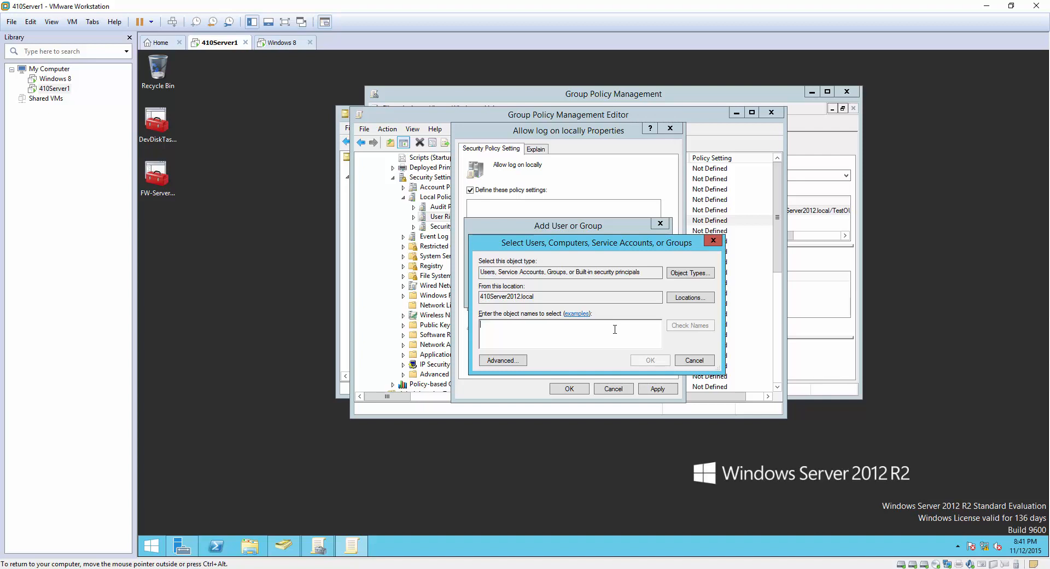
{"action": "type", "text": "administrators"}
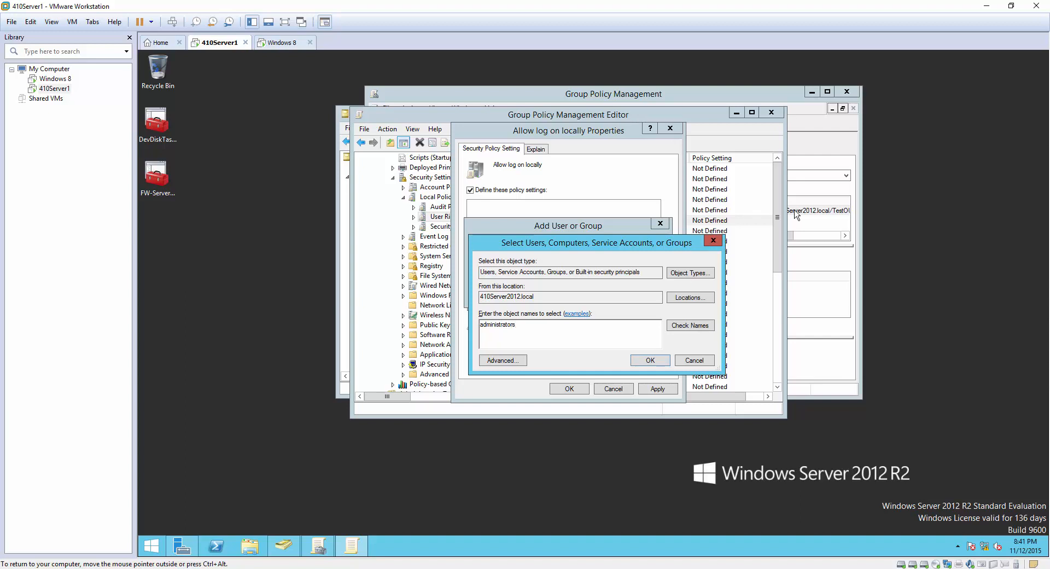
{"action": "left_click", "coordinate": [690, 326]}
{"action": "left_click", "coordinate": [650, 359]}
{"action": "left_click", "coordinate": [596, 293]}
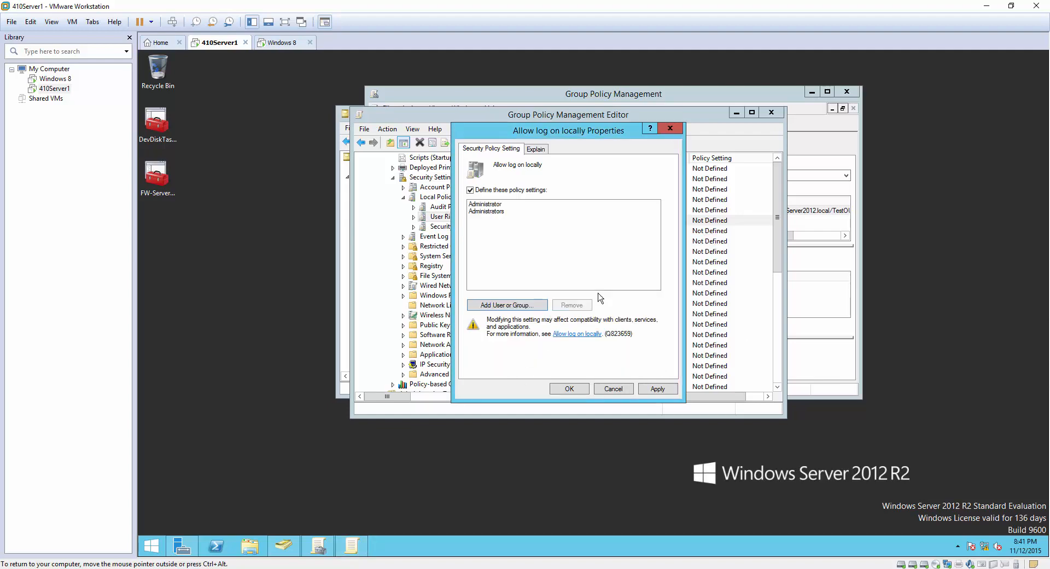
{"action": "left_click", "coordinate": [583, 387]}
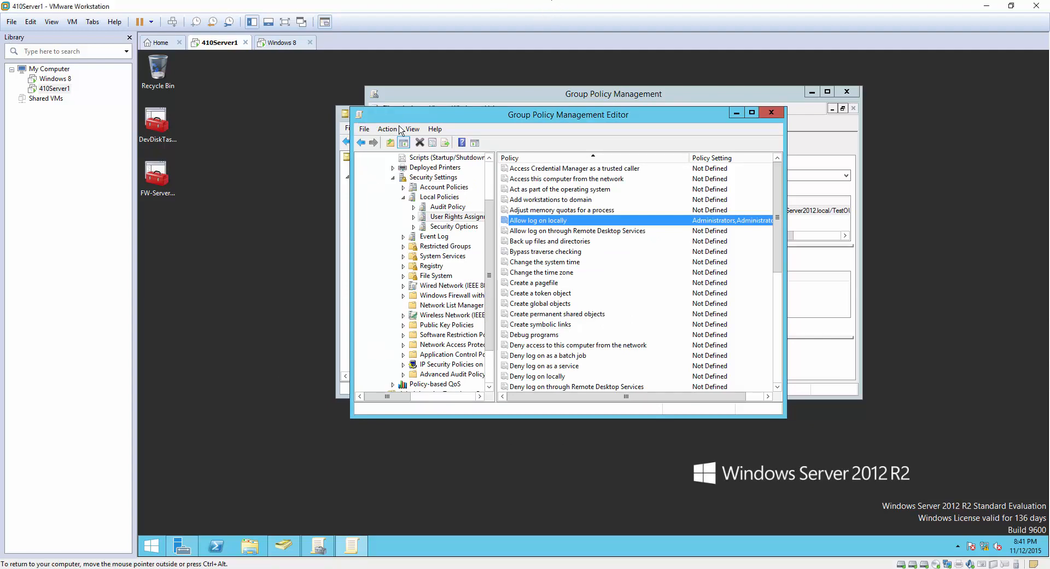
On the Windows 8 VM, run secpol.msc from the Run box to open Local Security Policy.
{"action": "left_click", "coordinate": [279, 43]}
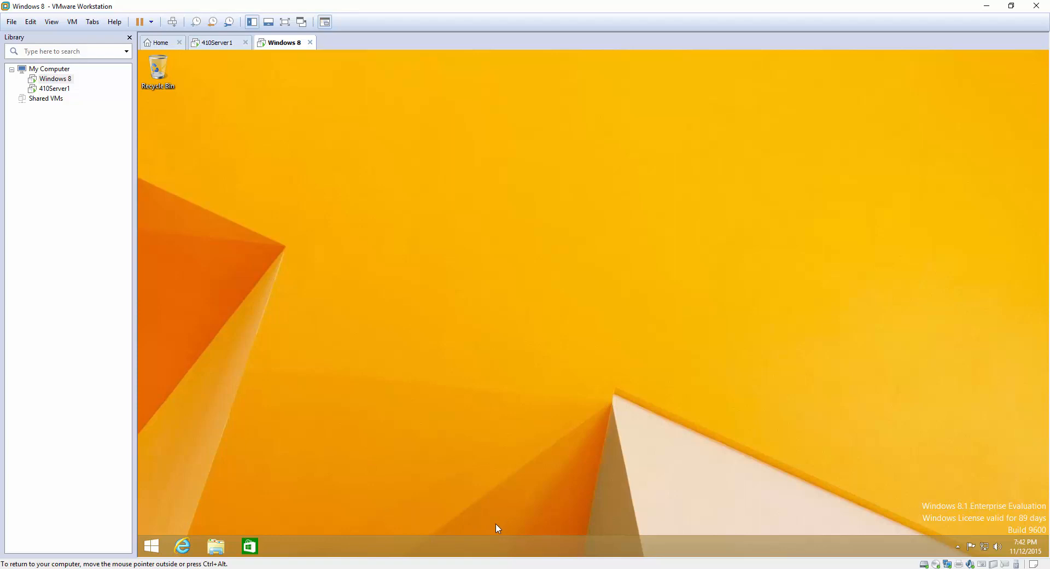
{"action": "right_click", "coordinate": [152, 546]}
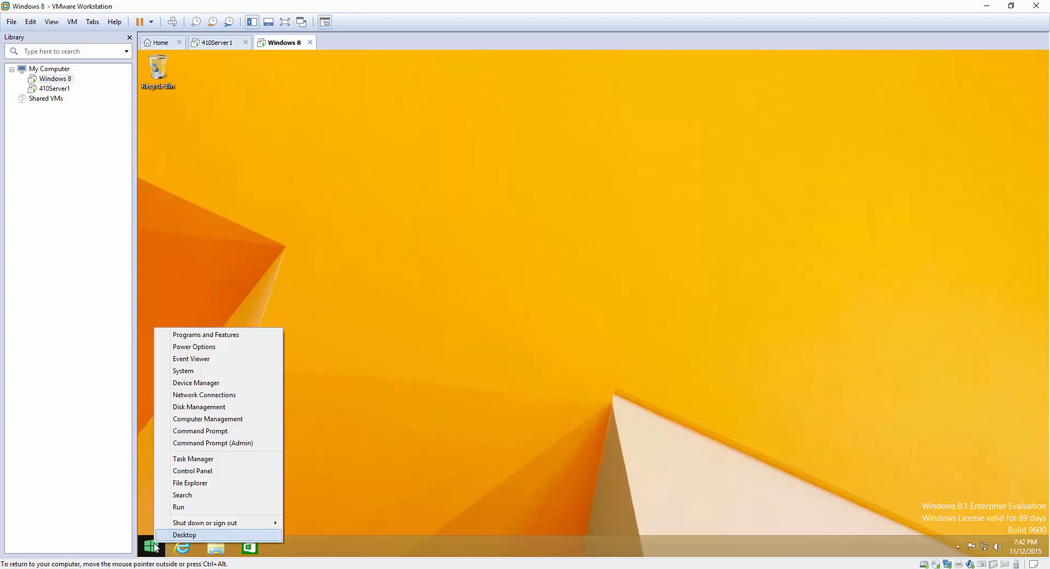
{"action": "left_click", "coordinate": [234, 511]}
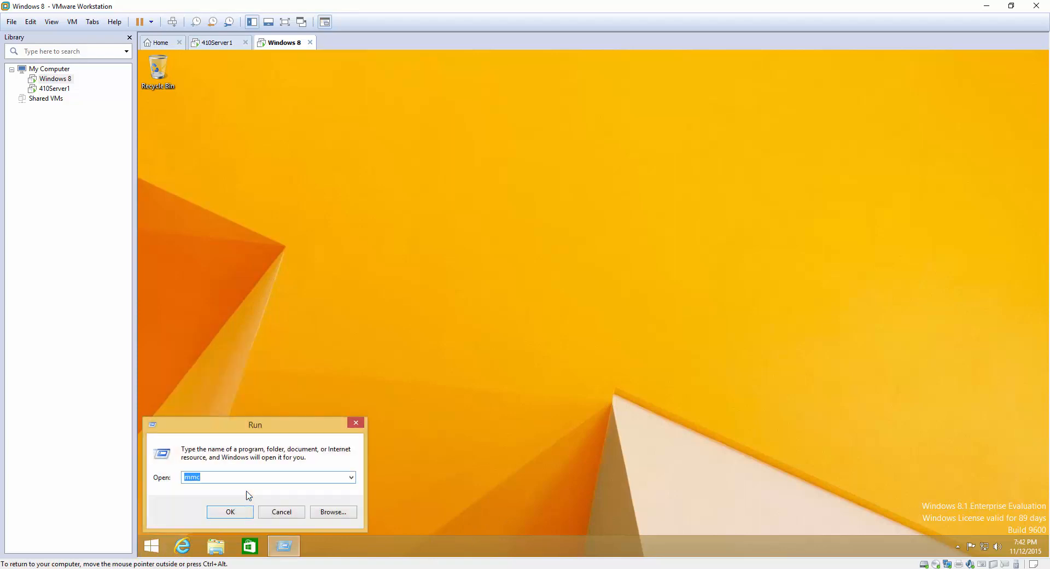
{"action": "type", "text": "secpol.ms"}
{"action": "key", "text": "Return"}
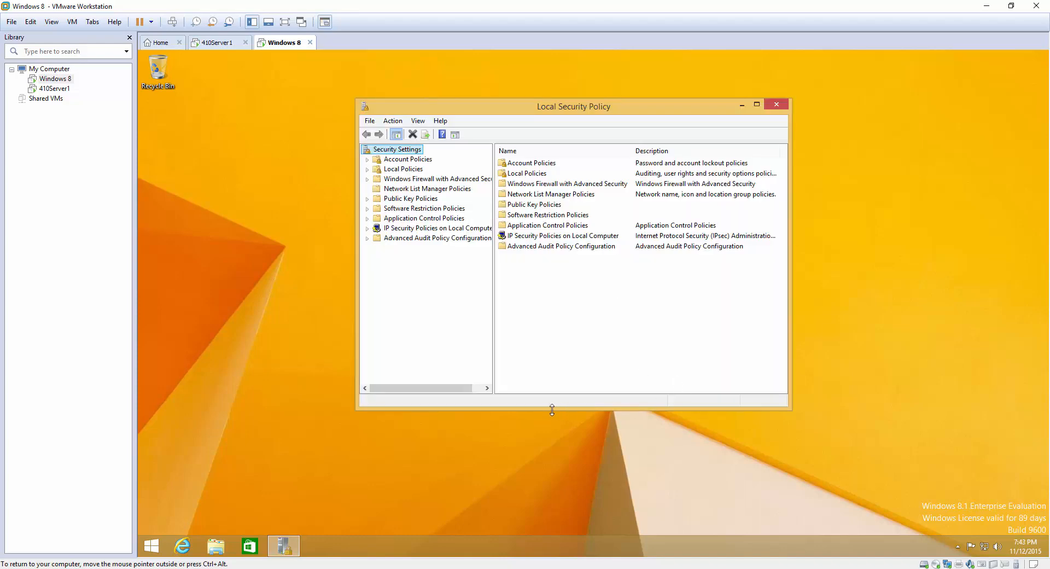
Inspect the local Allow log on locally members under User Rights Assignment, then cancel.
{"action": "left_click", "coordinate": [367, 171]}
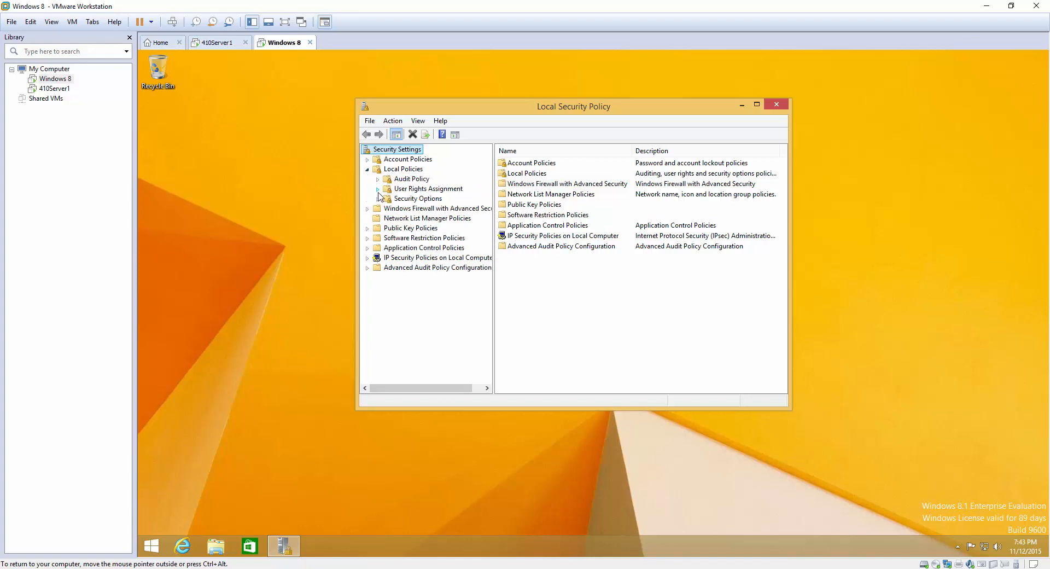
{"action": "left_click", "coordinate": [413, 191]}
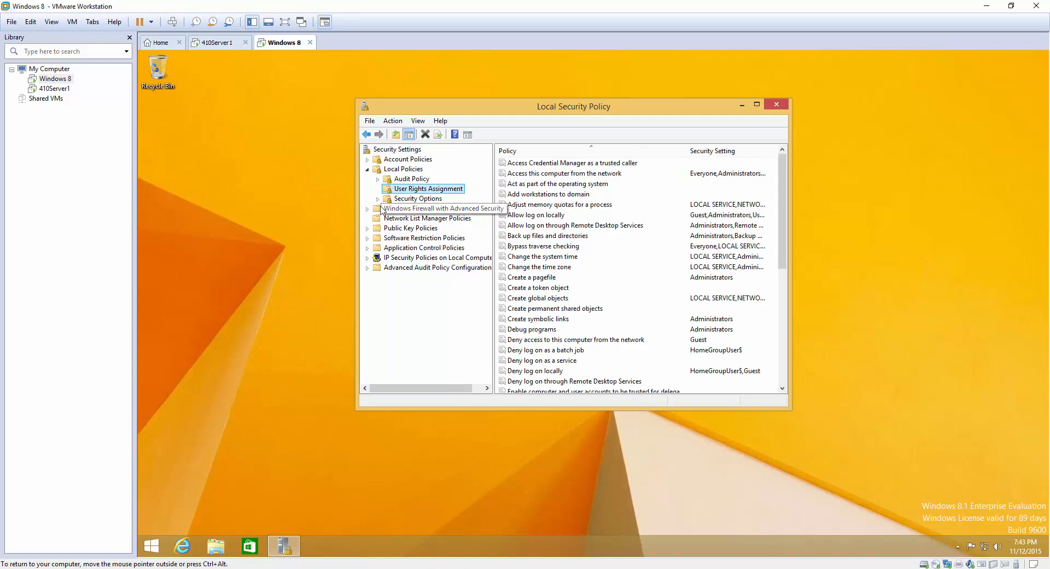
{"action": "left_click", "coordinate": [543, 218]}
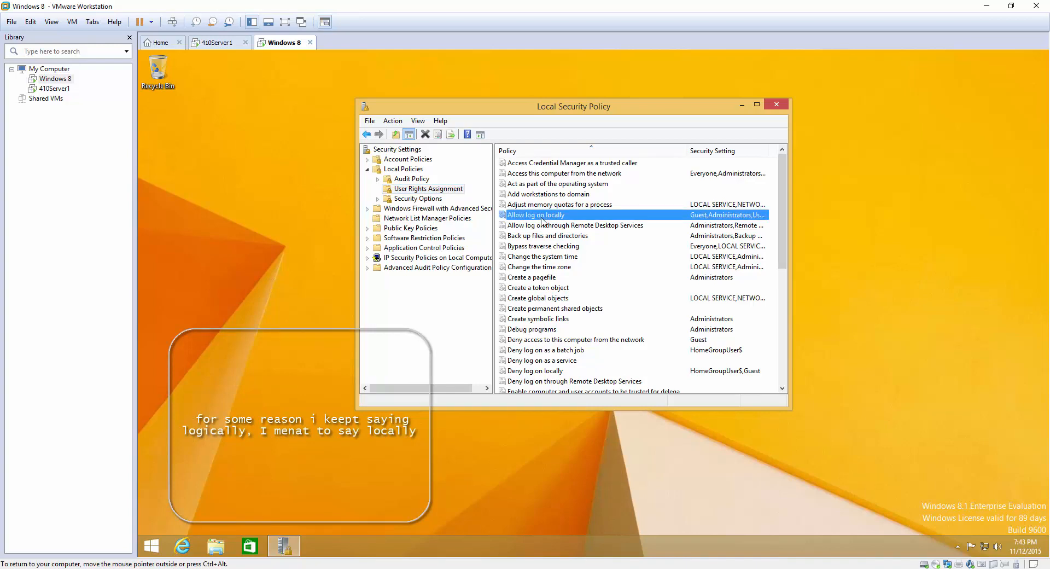
{"action": "key", "text": "ctrl+alt"}
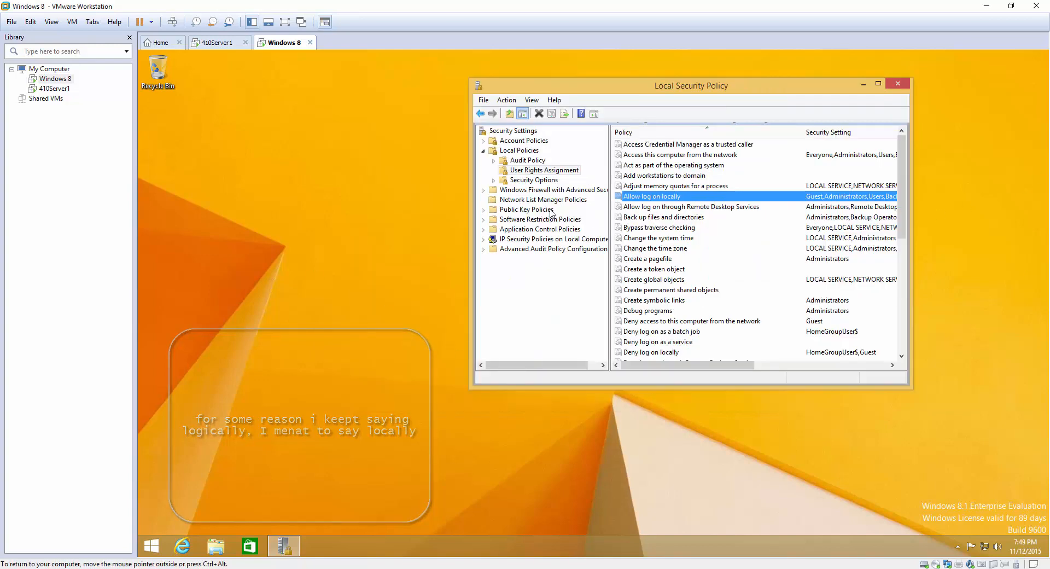
{"action": "double_click", "coordinate": [656, 197]}
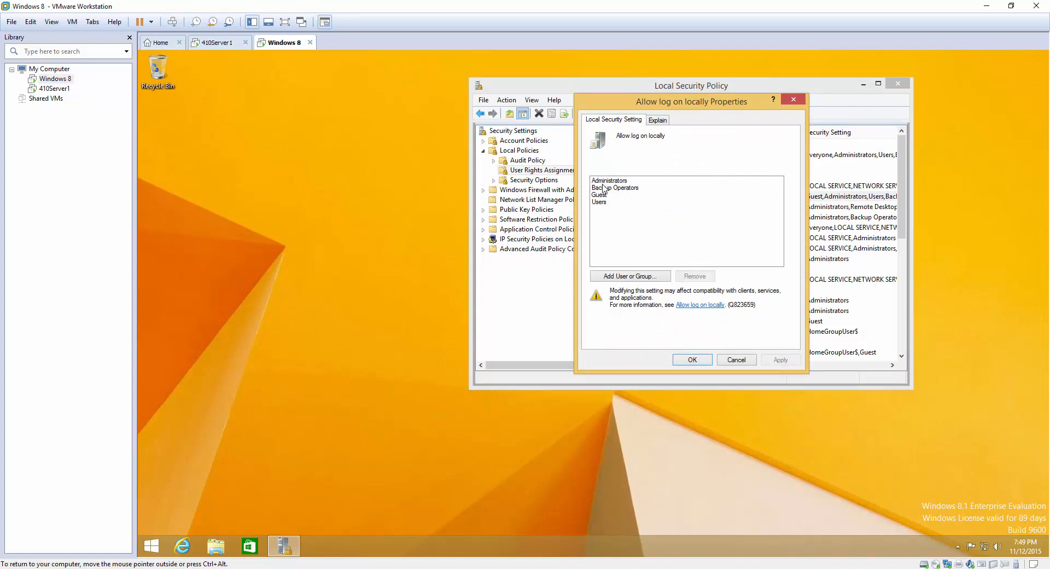
{"action": "left_click", "coordinate": [668, 182]}
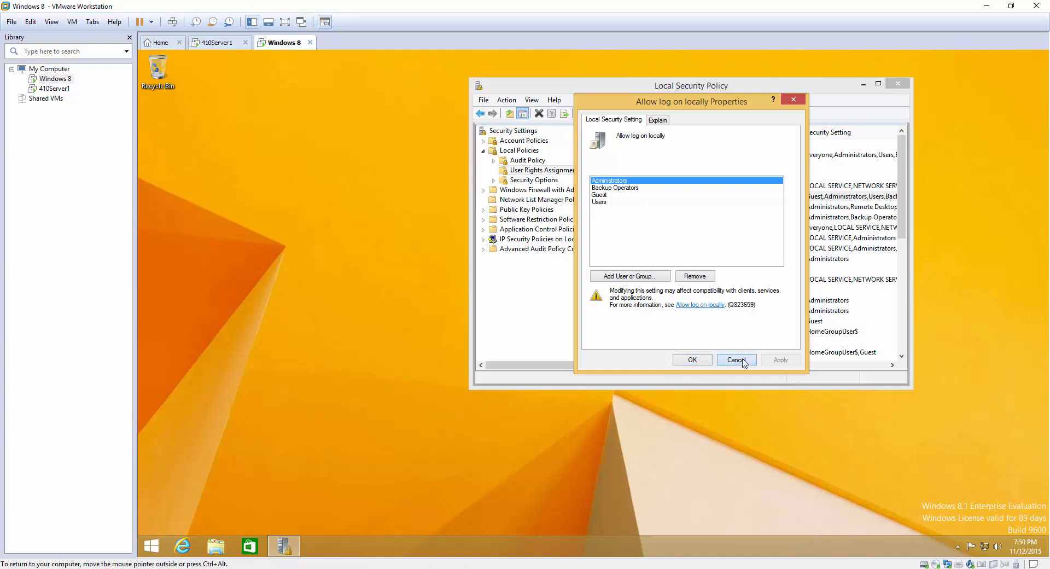
{"action": "left_click", "coordinate": [739, 359]}
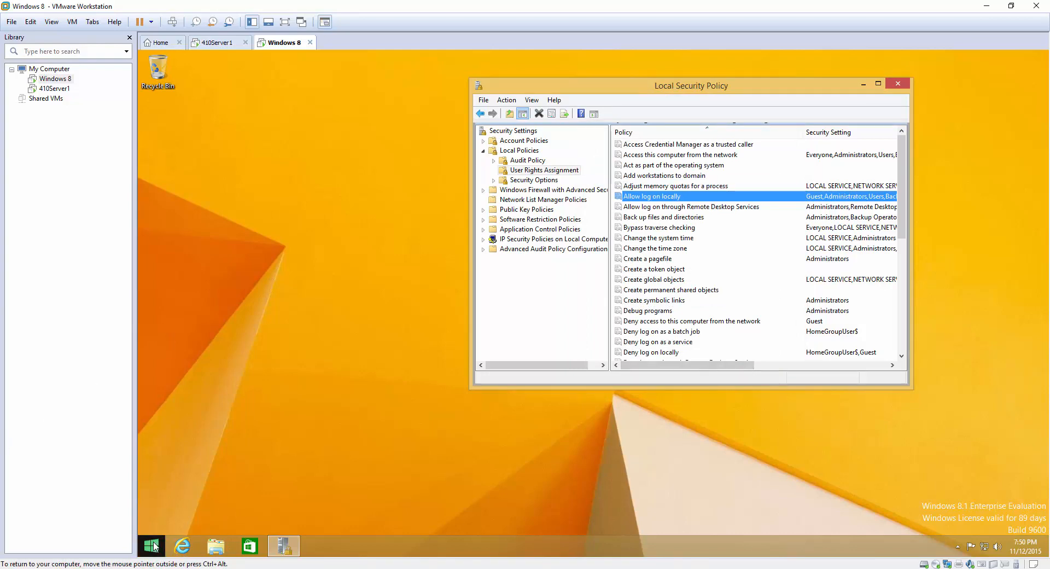
Sign out of the Windows 8 session from the Start button's power options.
{"action": "right_click", "coordinate": [154, 546]}
{"action": "mouse_move", "coordinate": [224, 522]}
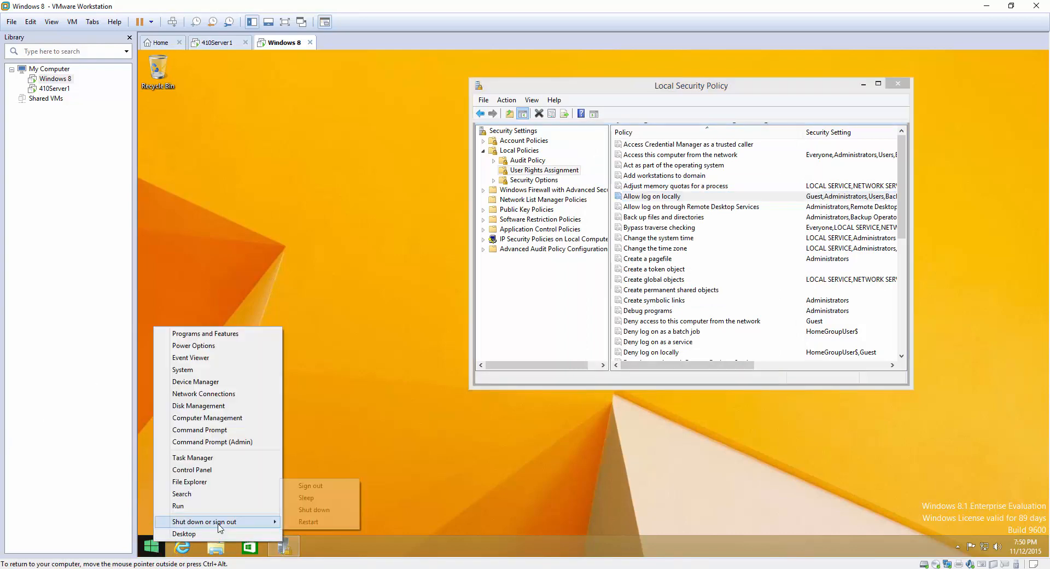
{"action": "left_click", "coordinate": [335, 486]}
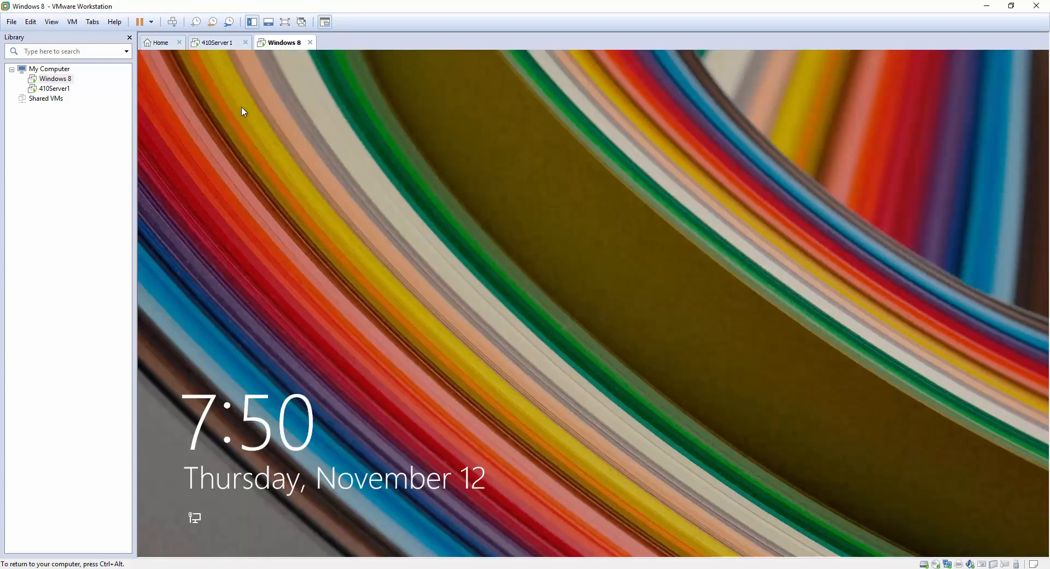
Try signing in as Other user testuser1 with its password and dismiss the refusal message.
{"action": "left_click", "coordinate": [172, 23]}
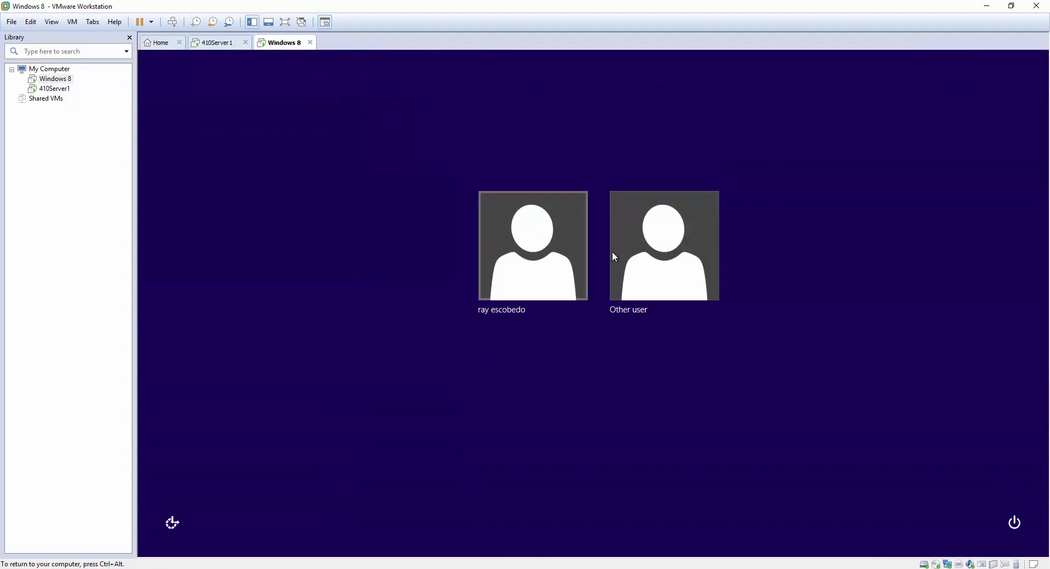
{"action": "left_click", "coordinate": [624, 261]}
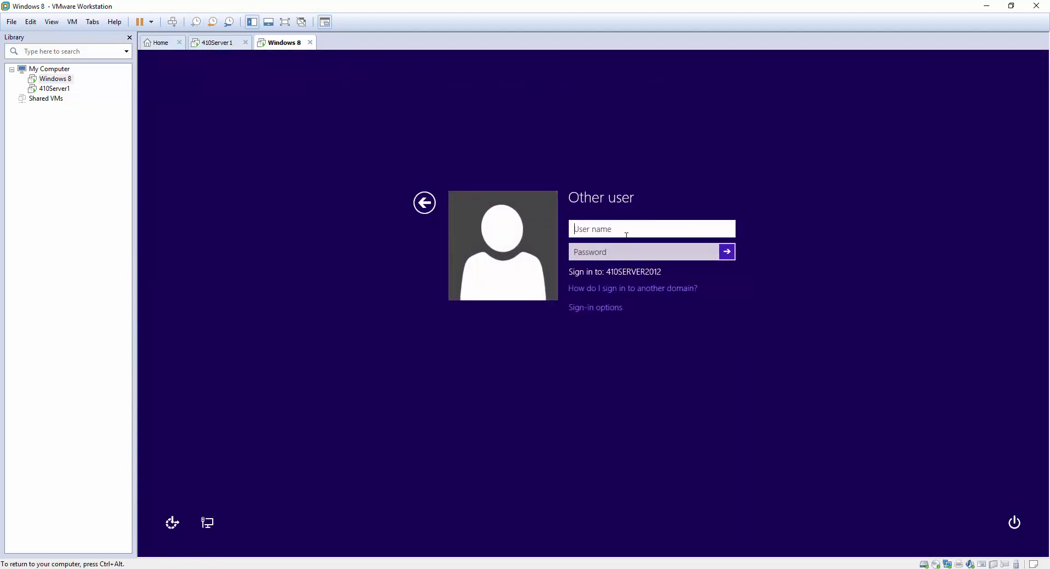
{"action": "type", "text": "testuser1"}
{"action": "key", "text": "Tab"}
{"action": "type", "text": "Password1"}
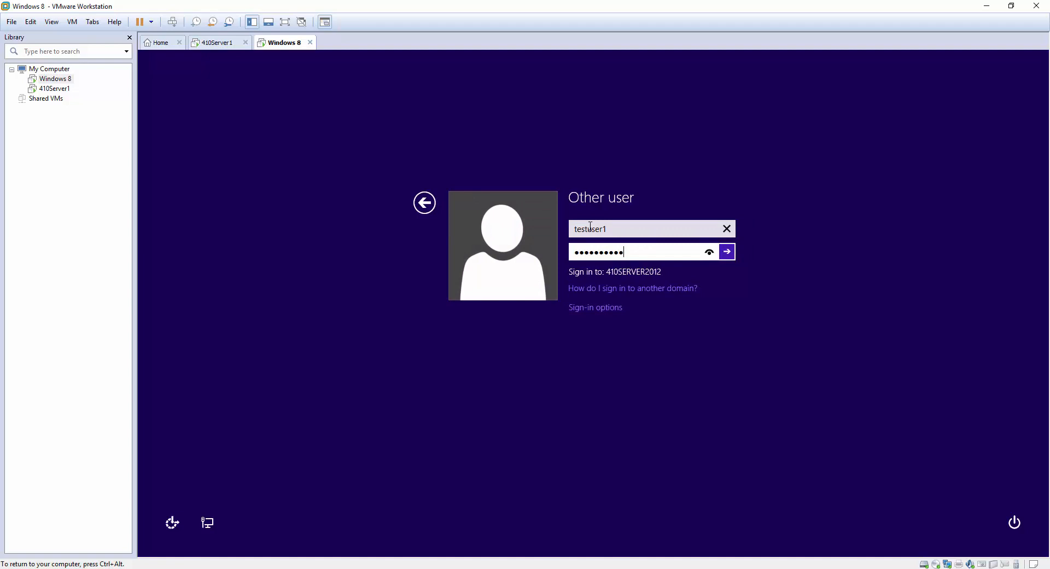
{"action": "key", "text": "Return"}
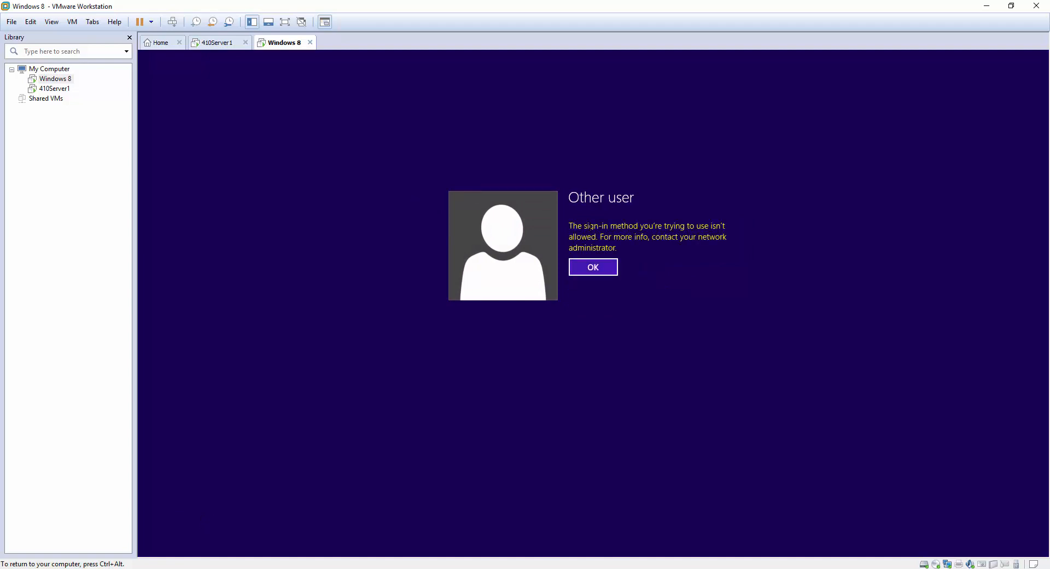
{"action": "key", "text": "Return"}
{"action": "left_click", "coordinate": [594, 267]}
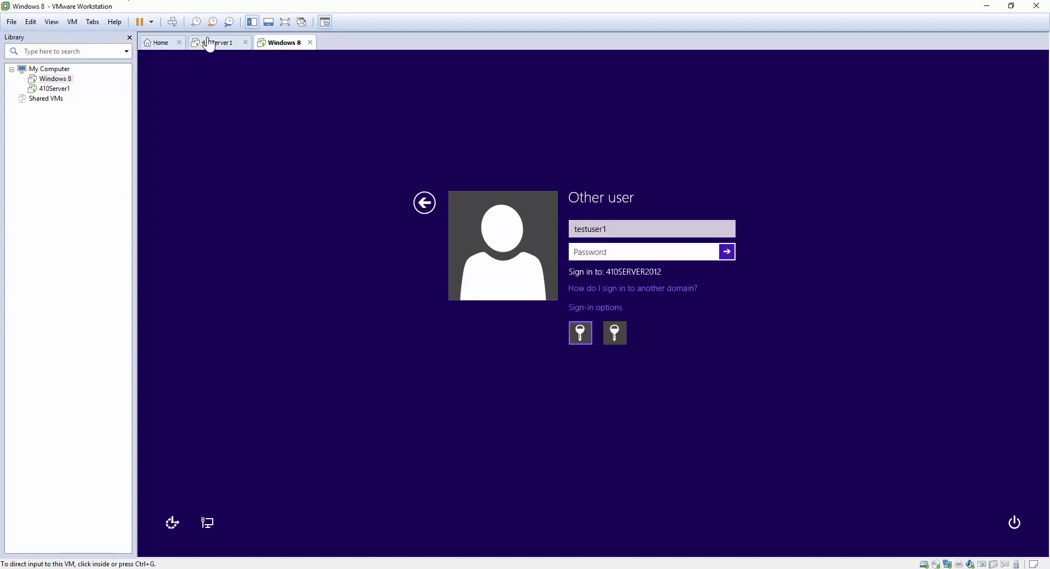
On the server, uncheck Define for GPO3's Allow log on locally, leaving it Not Defined.
{"action": "left_click", "coordinate": [208, 44]}
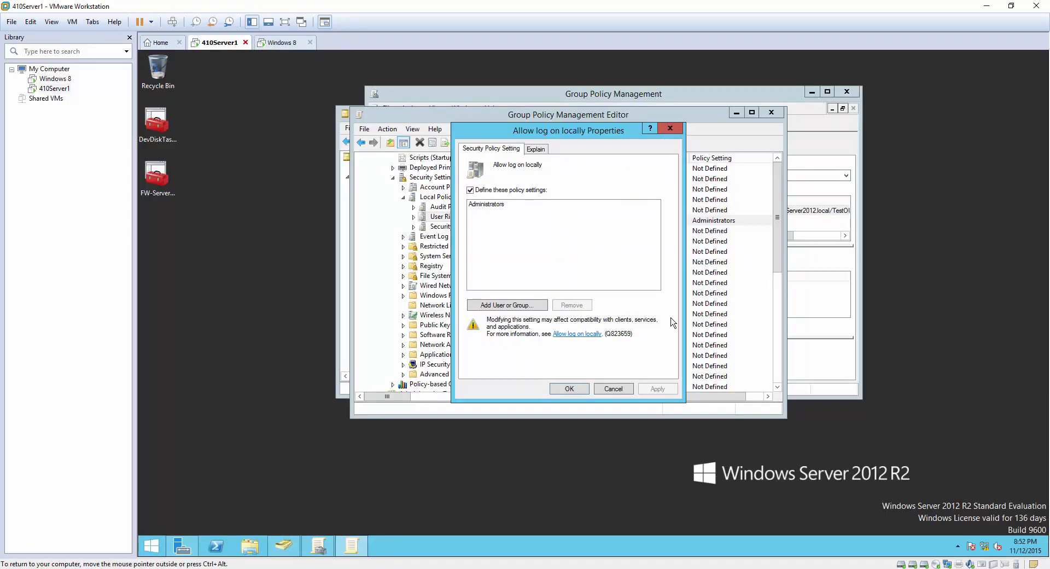
{"action": "left_click", "coordinate": [626, 390]}
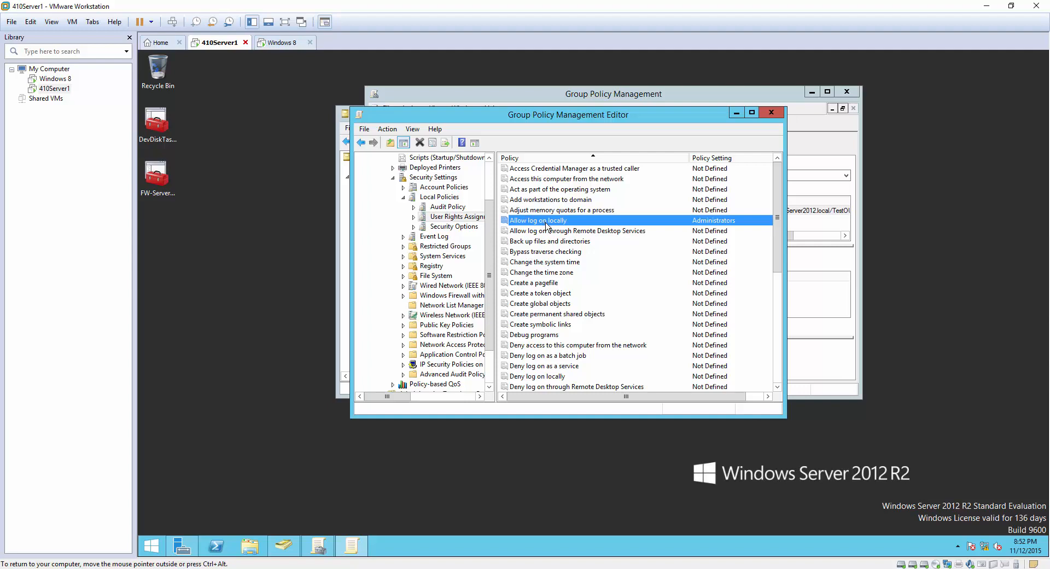
{"action": "double_click", "coordinate": [545, 223]}
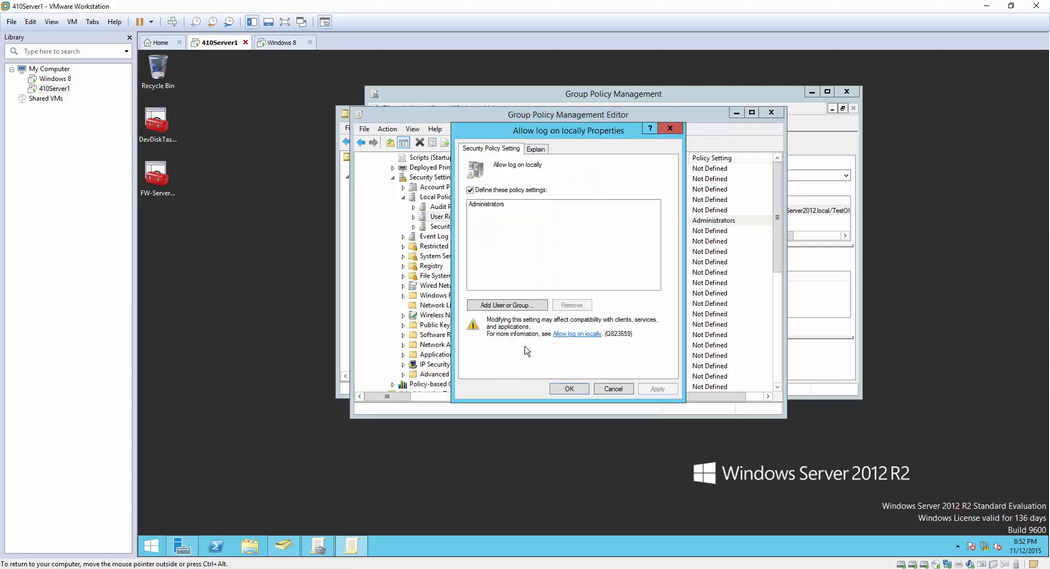
{"action": "left_click", "coordinate": [470, 190]}
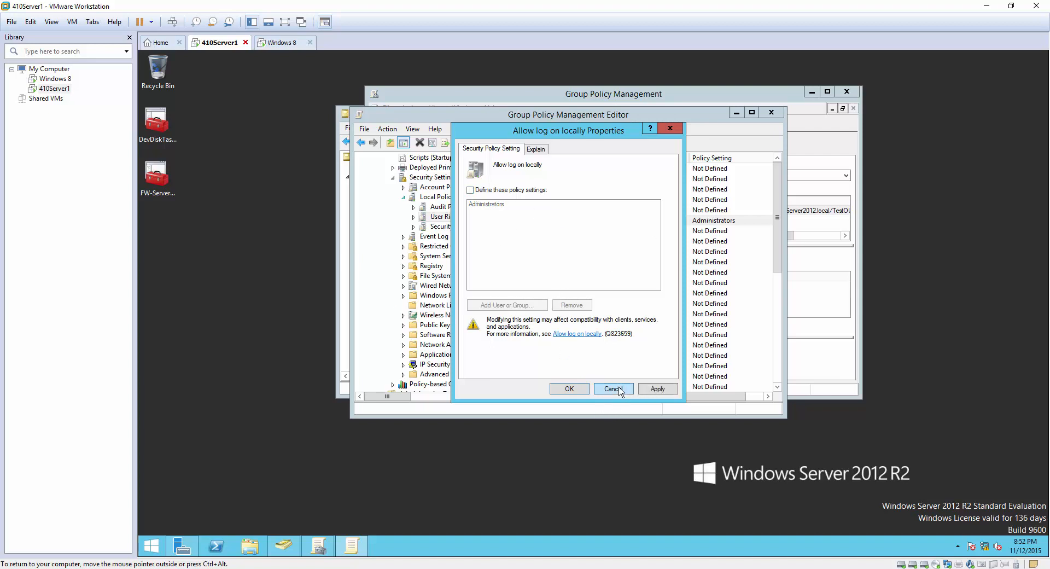
{"action": "left_click", "coordinate": [580, 392]}
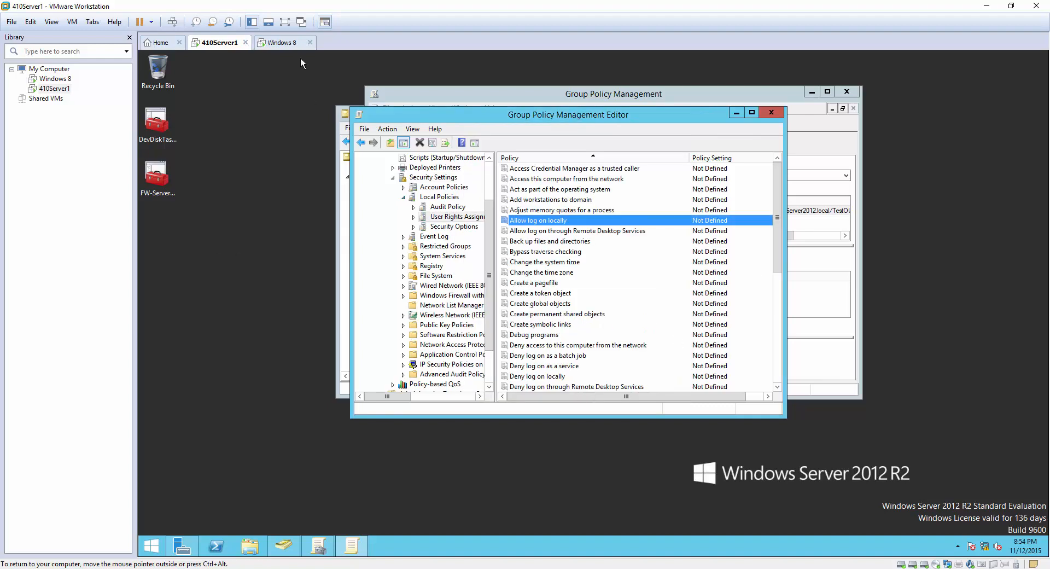
{"action": "left_click", "coordinate": [283, 46]}
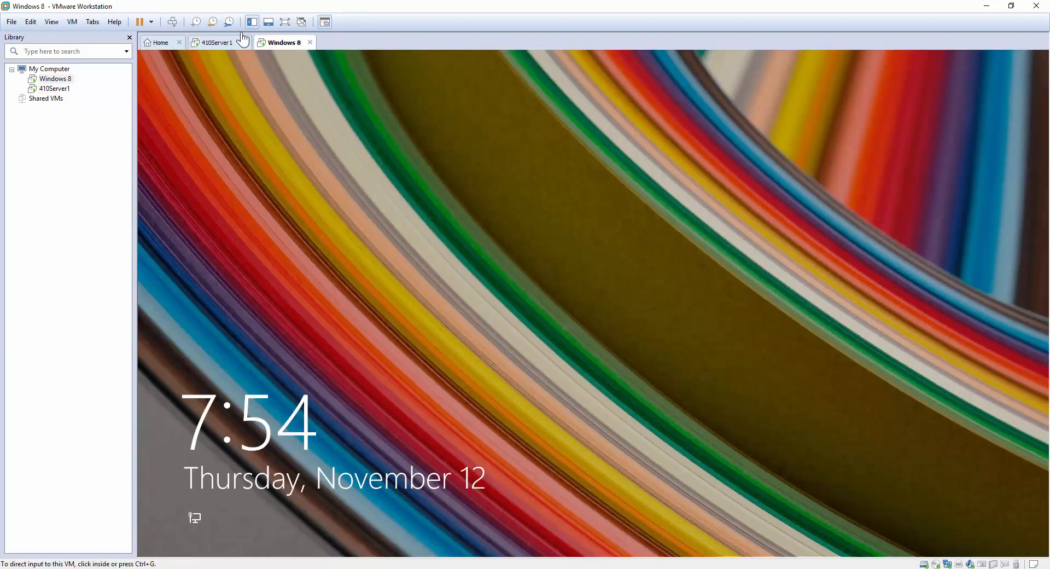
Restart the Windows 8 VM from the sign-in screen's power options.
{"action": "left_click", "coordinate": [609, 147]}
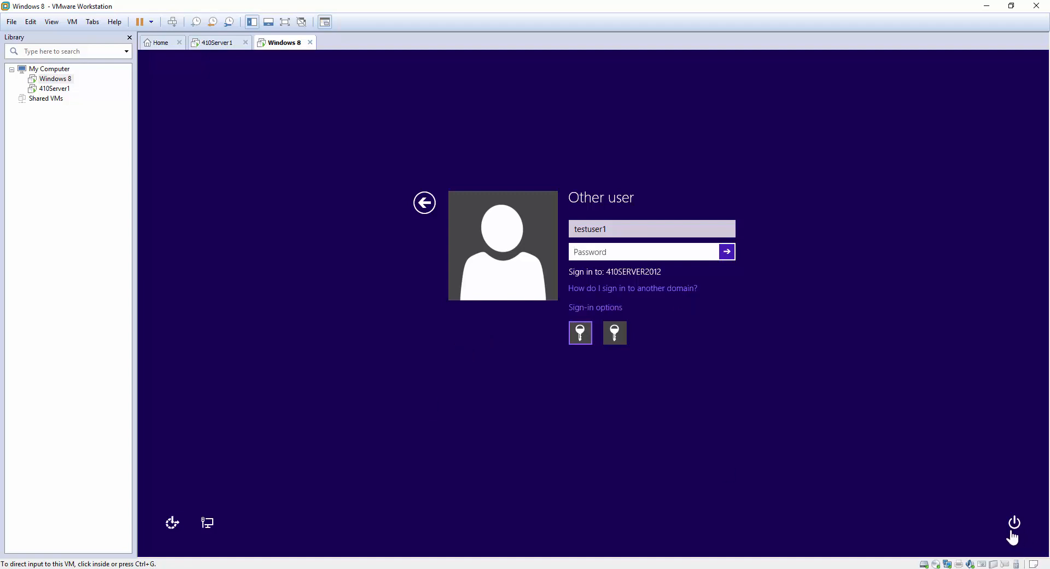
{"action": "left_click", "coordinate": [1016, 531]}
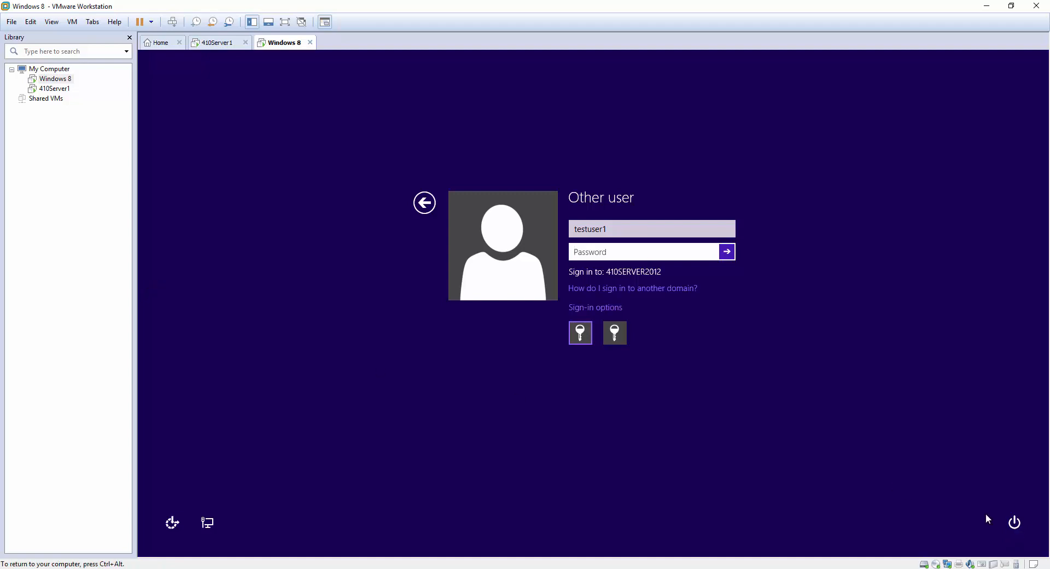
{"action": "left_click", "coordinate": [1014, 522]}
{"action": "left_click", "coordinate": [1001, 497]}
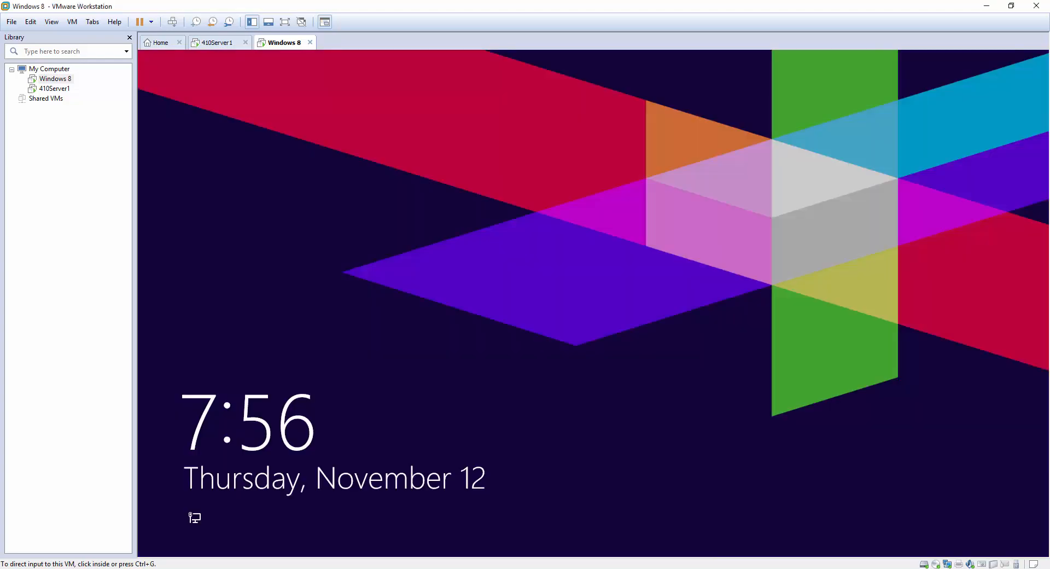
After the restart, pass the lock screen and choose Other user from the account list.
{"action": "left_click", "coordinate": [159, 299]}
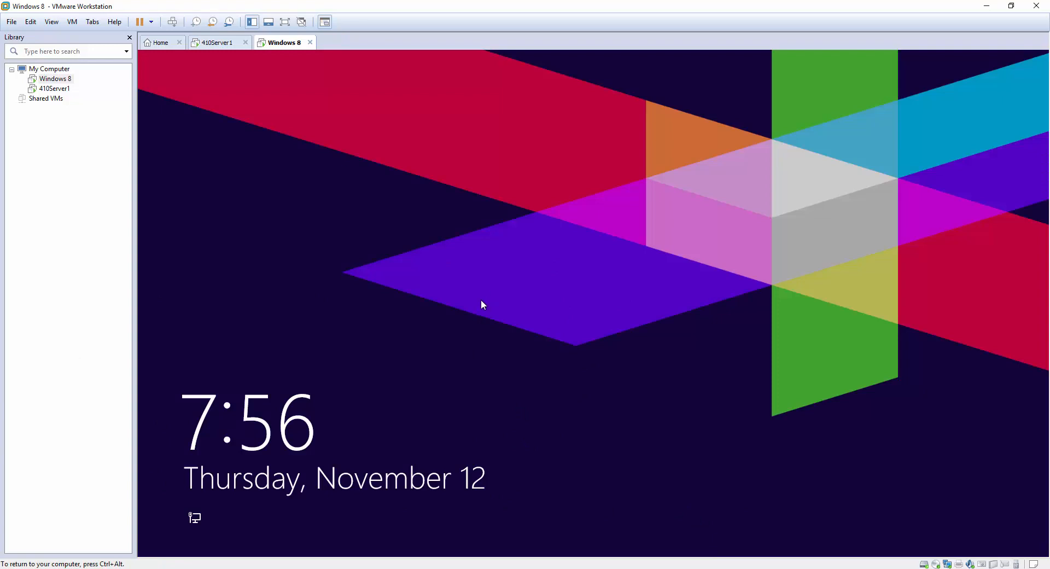
{"action": "left_click", "coordinate": [177, 24]}
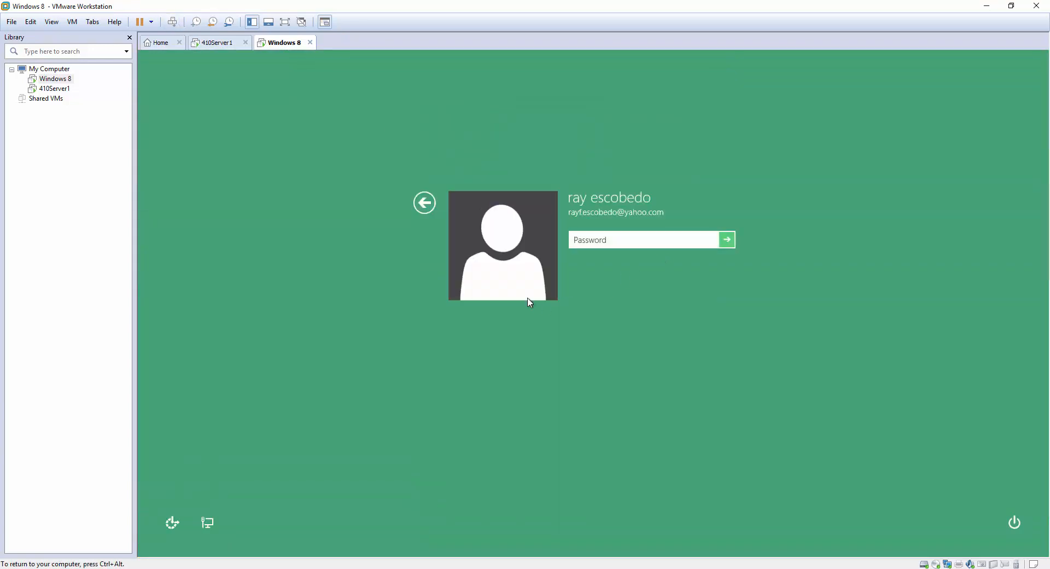
{"action": "key", "text": "ctrl+alt"}
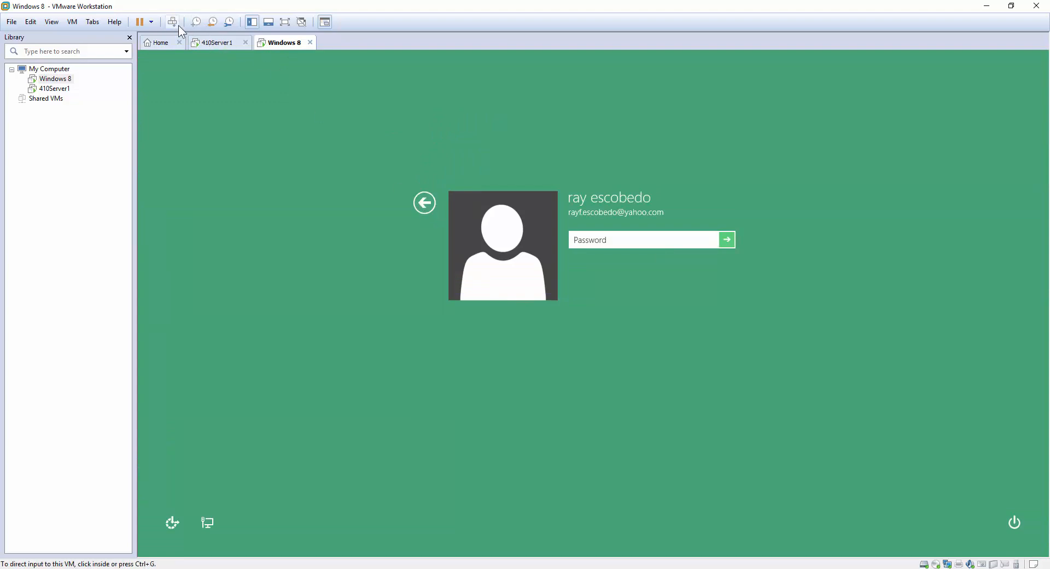
{"action": "left_click", "coordinate": [343, 172]}
{"action": "left_click", "coordinate": [424, 201]}
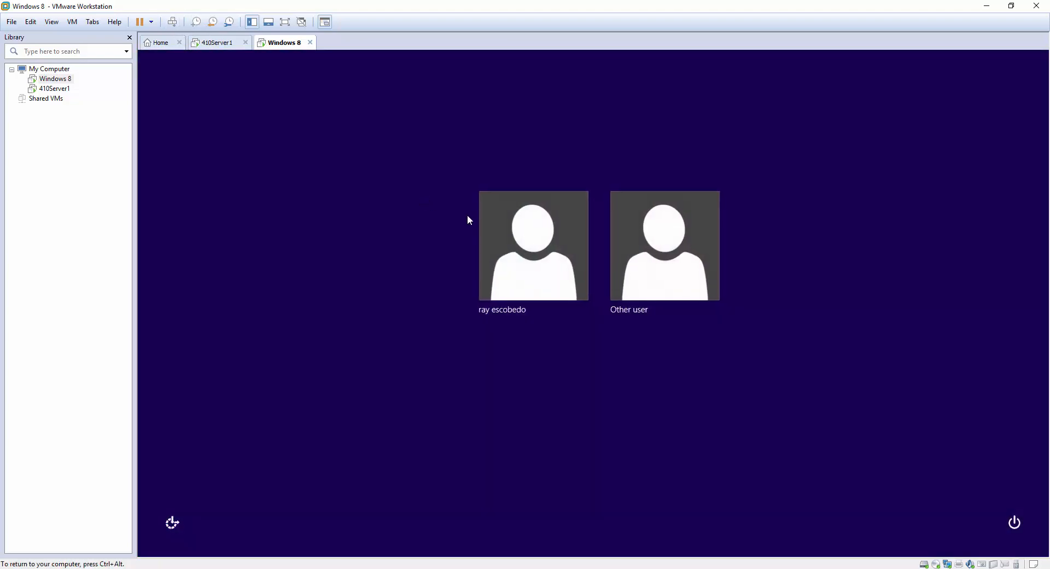
{"action": "left_click", "coordinate": [697, 288]}
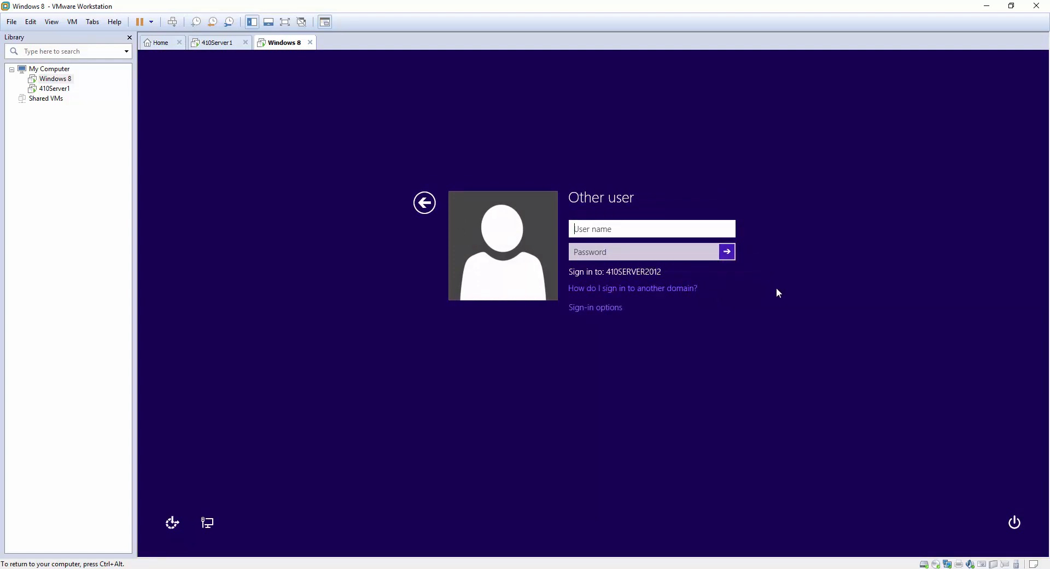
Enter testuser1 and the account password to sign in and reach the desktop.
{"action": "type", "text": "testuser1"}
{"action": "key", "text": "Tab"}
{"action": "type", "text": "•••••••••"}
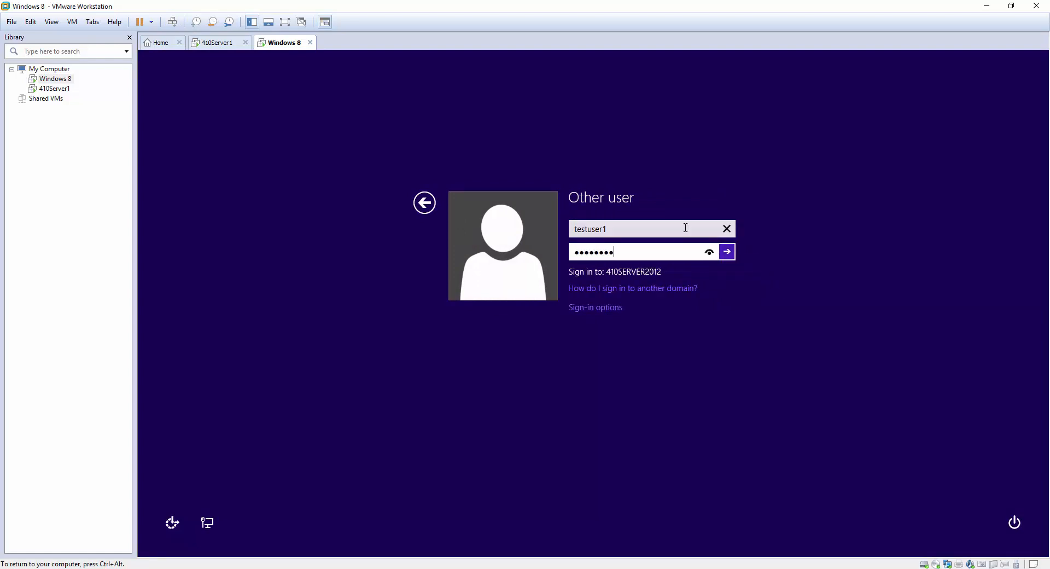
{"action": "key", "text": "Return"}
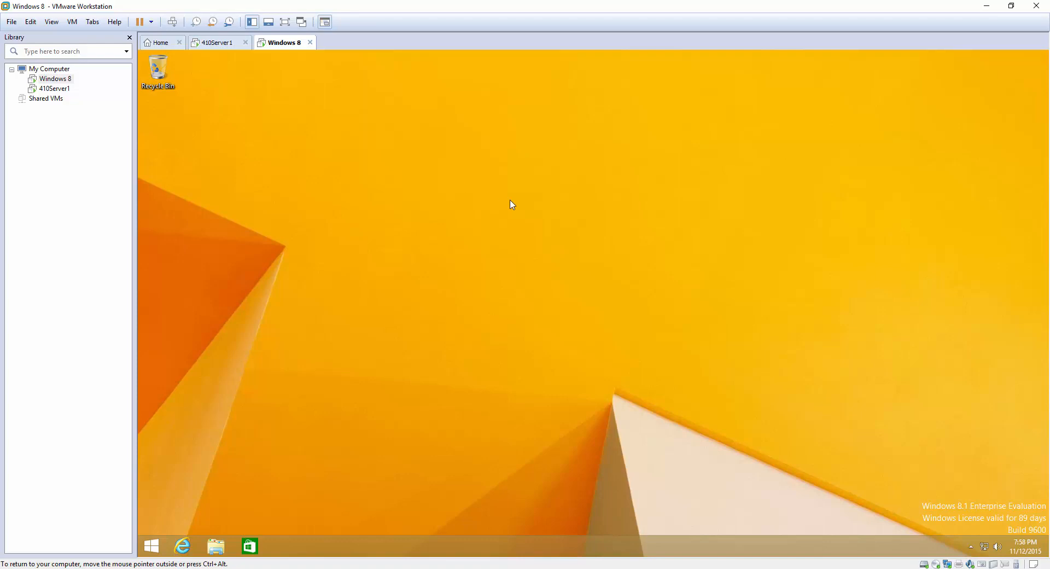
Launch an administrator Command Prompt from the Start power-user menu.
{"action": "left_click", "coordinate": [152, 547]}
{"action": "left_click", "coordinate": [151, 546]}
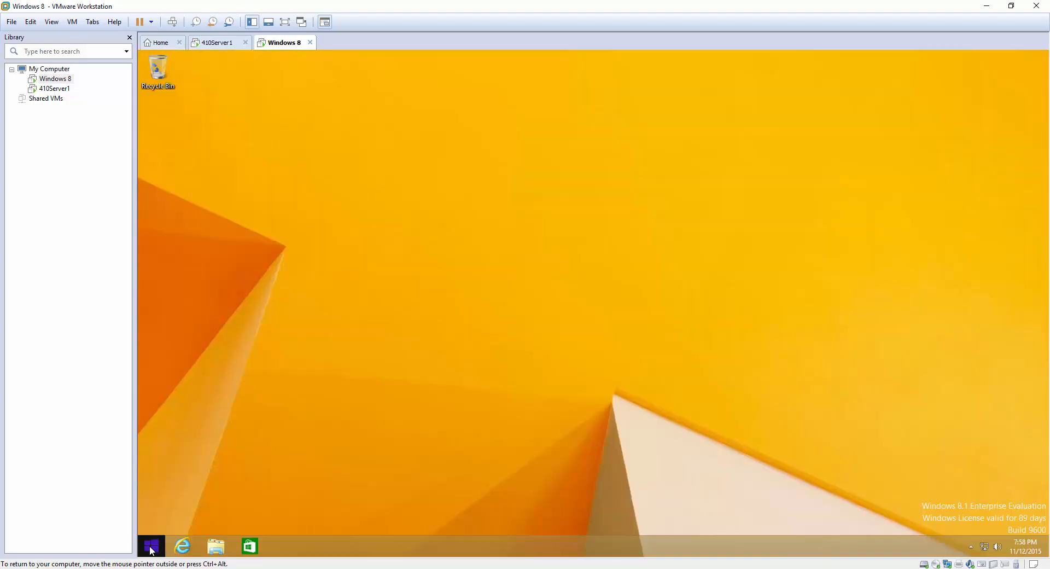
{"action": "right_click", "coordinate": [151, 549]}
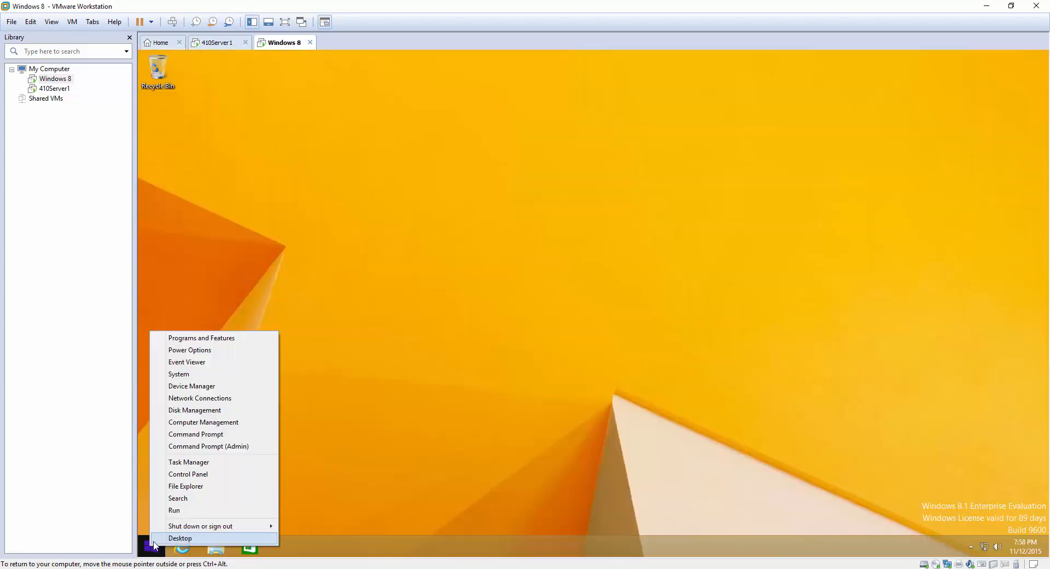
{"action": "left_click", "coordinate": [232, 447]}
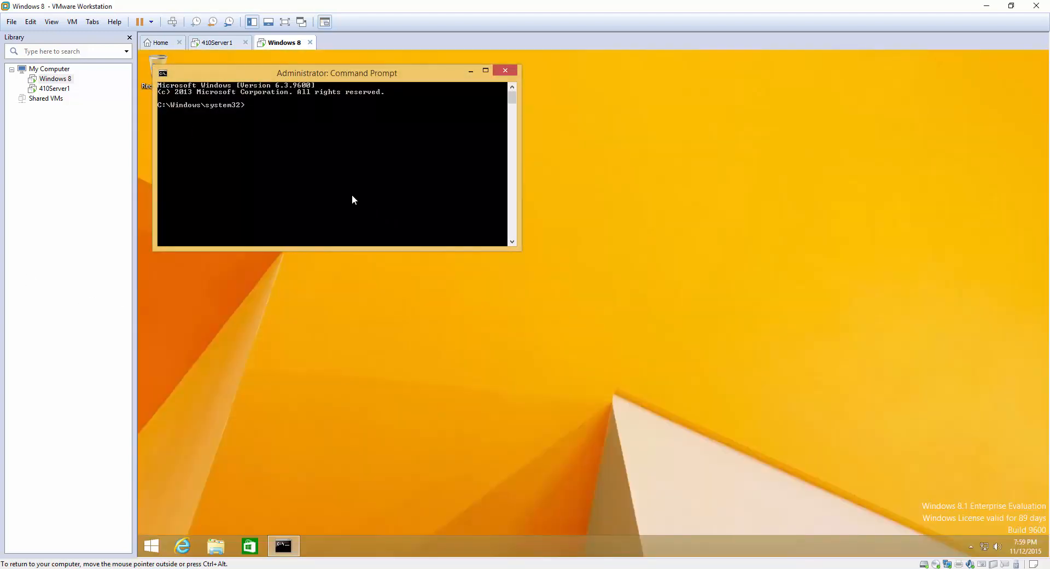
Run secpol.msc and place Local Security Policy beside the command prompt.
{"action": "left_click_drag", "start_coordinate": [366, 77], "coordinate": [692, 203]}
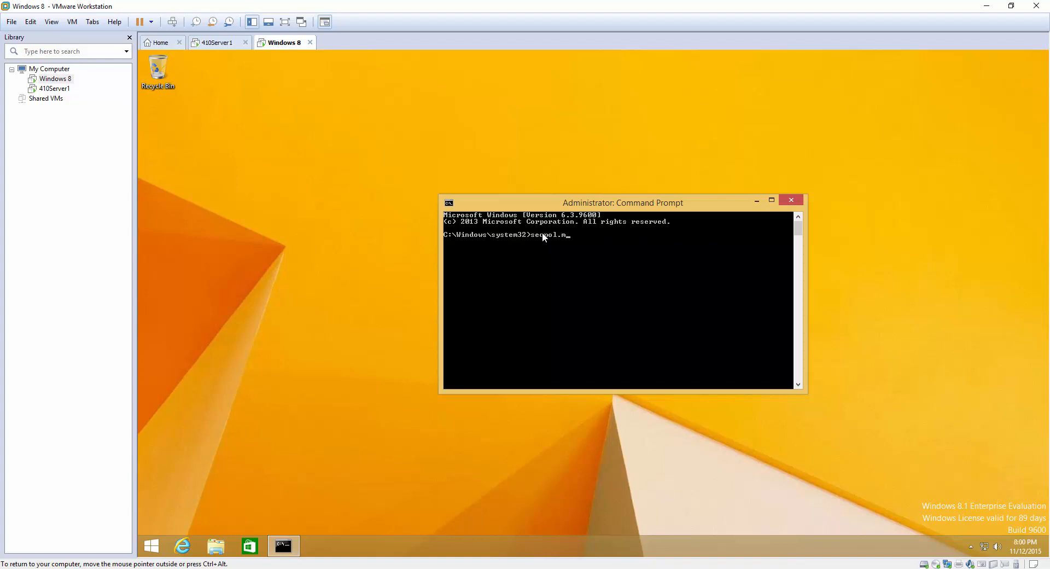
{"action": "key", "text": "Return"}
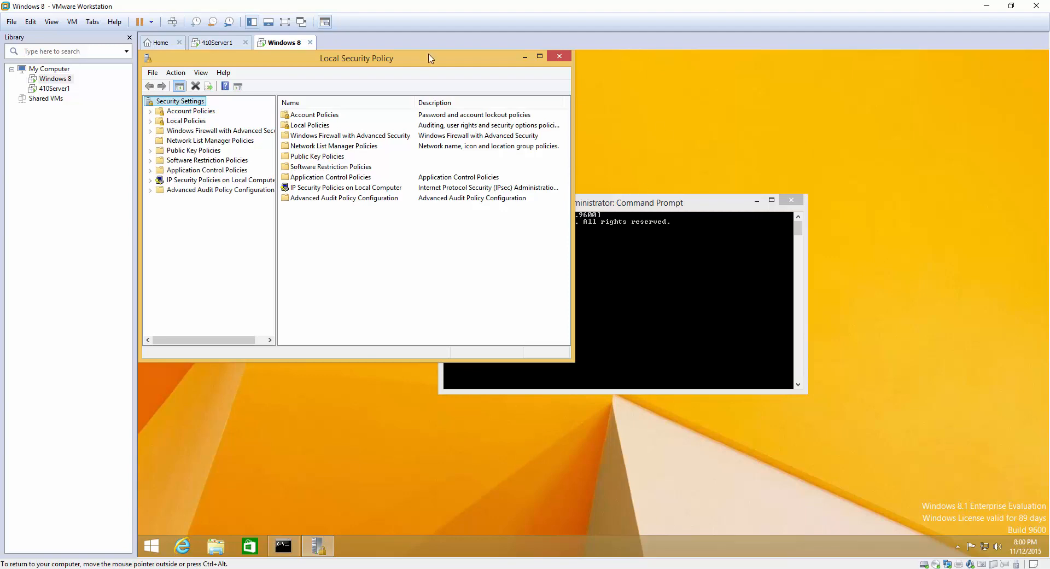
{"action": "left_click_drag", "start_coordinate": [423, 64], "coordinate": [614, 119]}
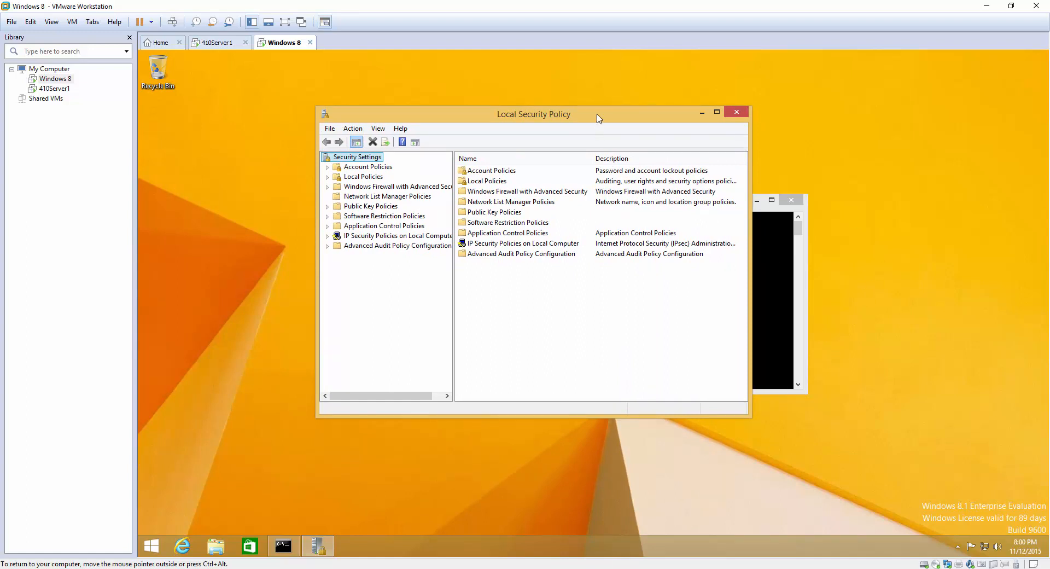
Bring Local Security Policy forward and show Local Policies > User Rights Assignment.
{"action": "left_click_drag", "start_coordinate": [597, 118], "coordinate": [586, 114]}
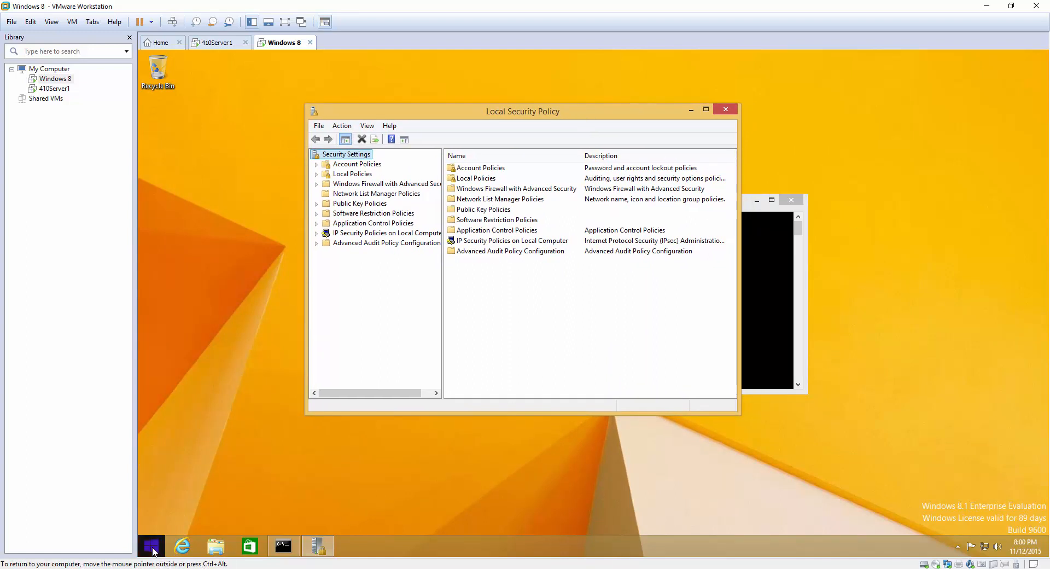
{"action": "left_click", "coordinate": [799, 306]}
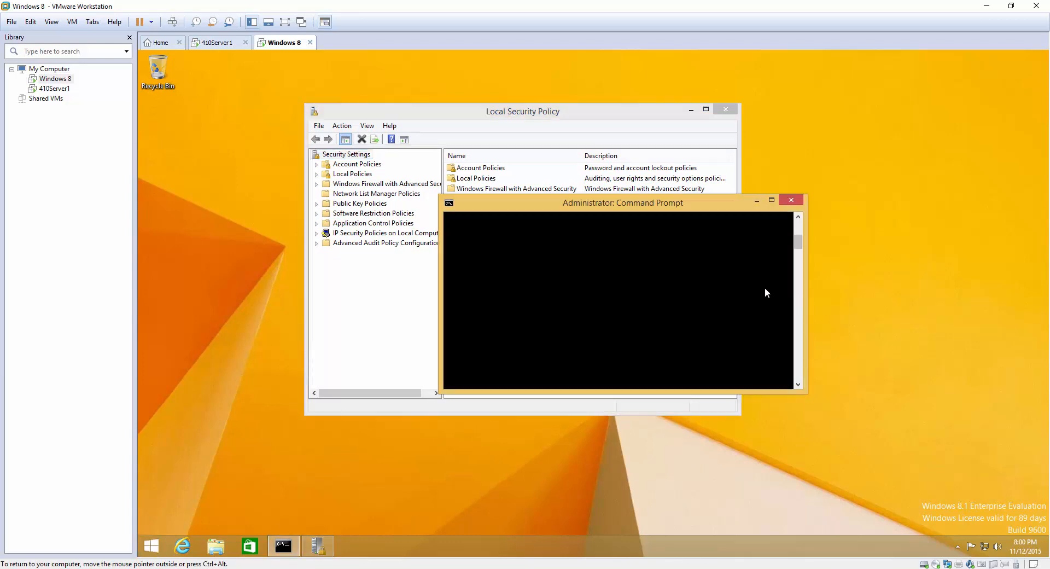
{"action": "left_click", "coordinate": [618, 115]}
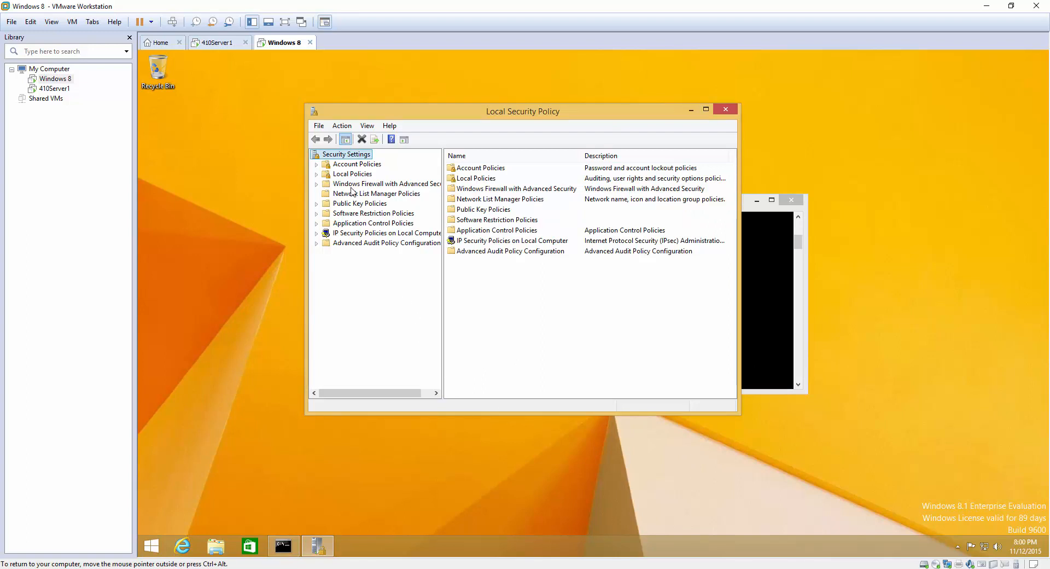
{"action": "left_click", "coordinate": [318, 174]}
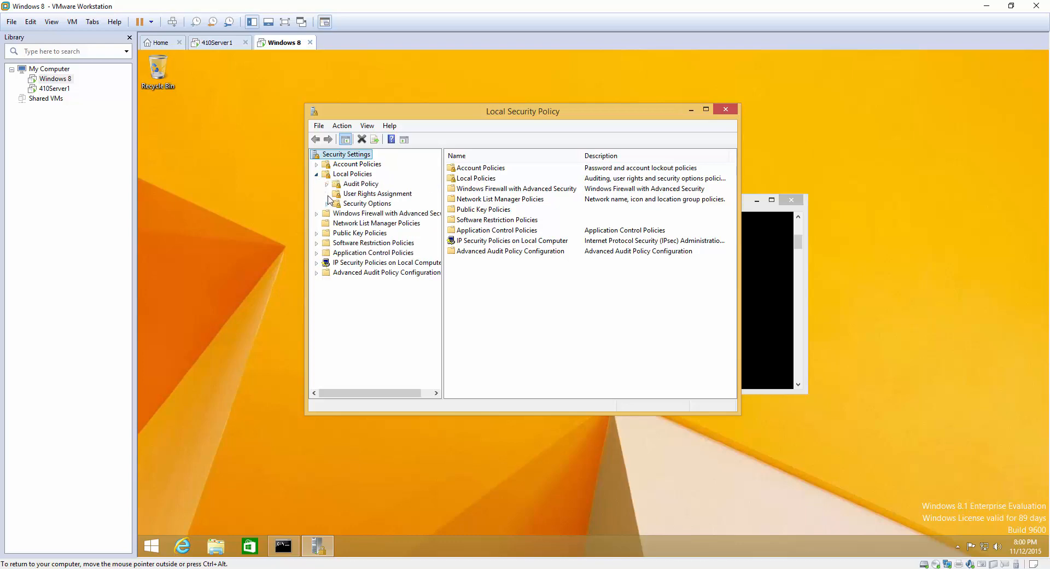
{"action": "left_click", "coordinate": [350, 193]}
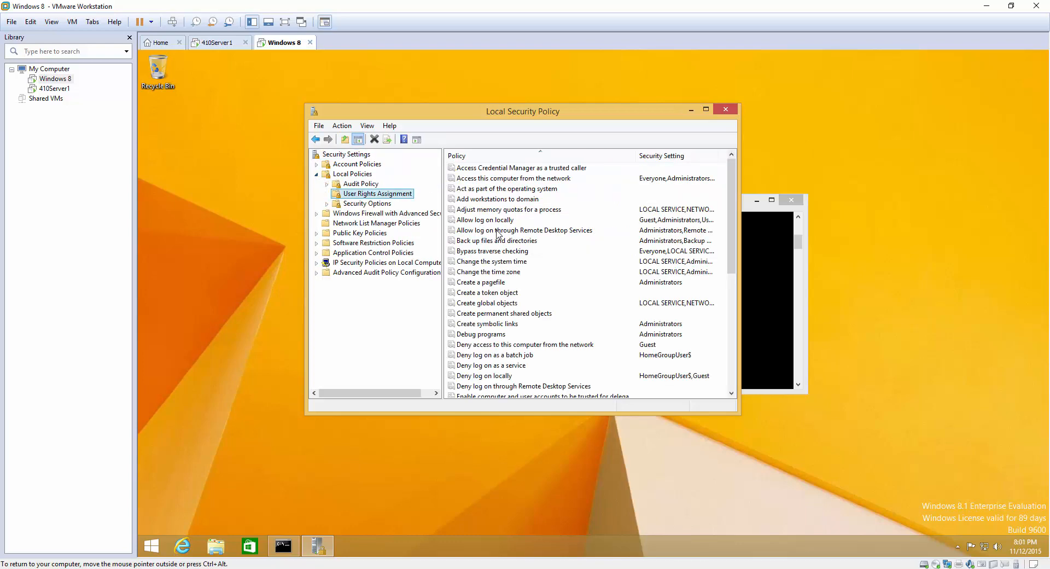
Inspect Allow log on locally (Guest, Administrators, Users) and close it unchanged.
{"action": "left_click", "coordinate": [496, 221]}
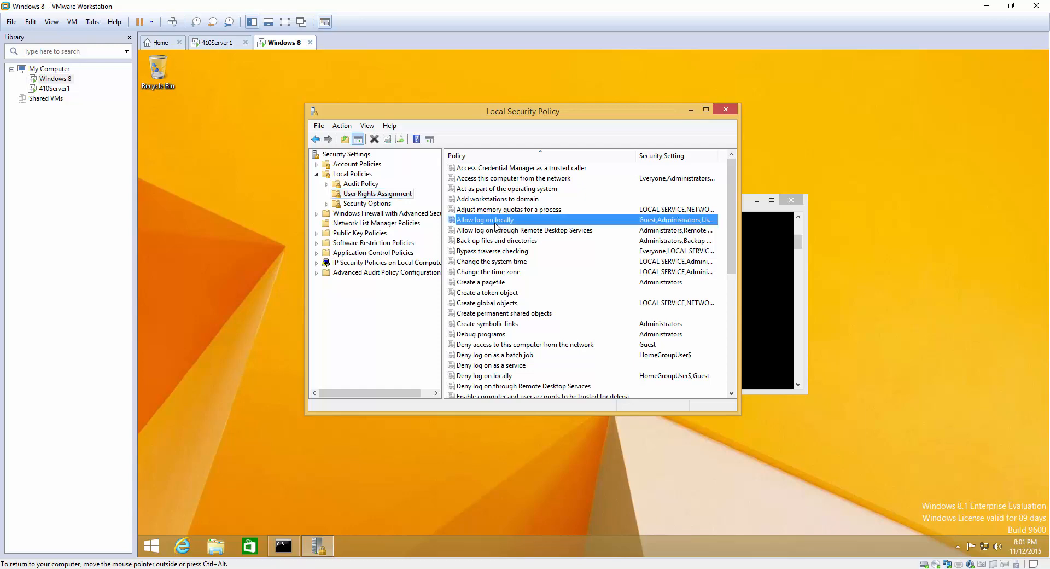
{"action": "double_click", "coordinate": [495, 221]}
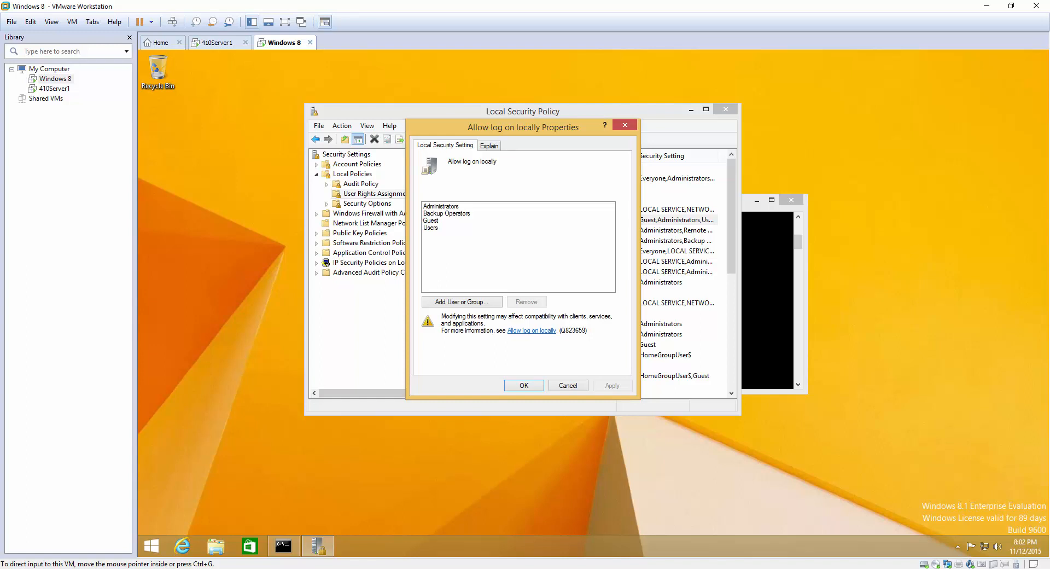
{"action": "left_click", "coordinate": [524, 385]}
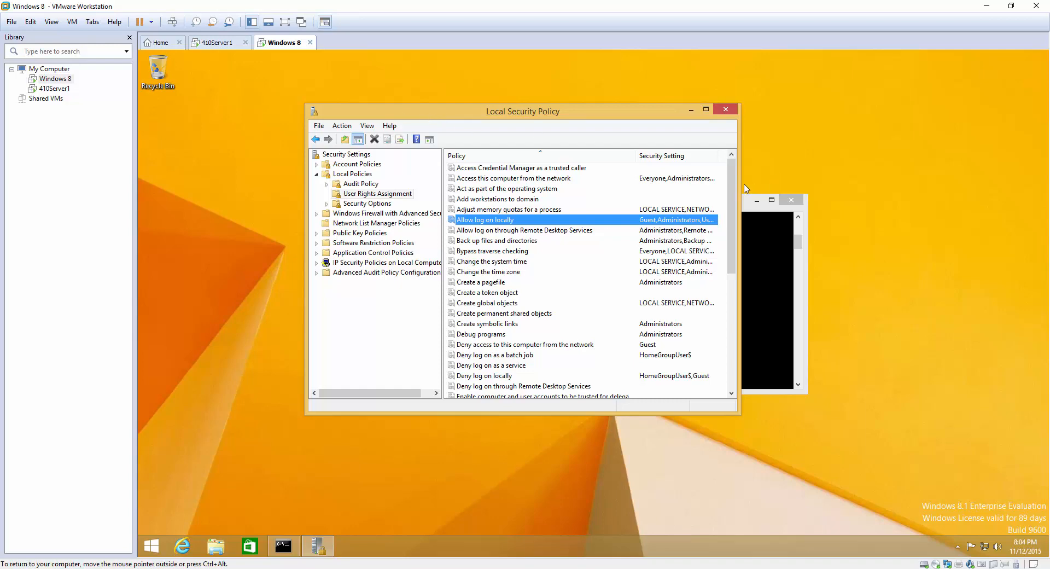
{"action": "left_click", "coordinate": [552, 315]}
{"action": "scroll", "coordinate": [628, 282], "scroll_direction": "down", "scroll_amount": 7}
{"action": "scroll", "coordinate": [595, 322], "scroll_direction": "up", "scroll_amount": 7}
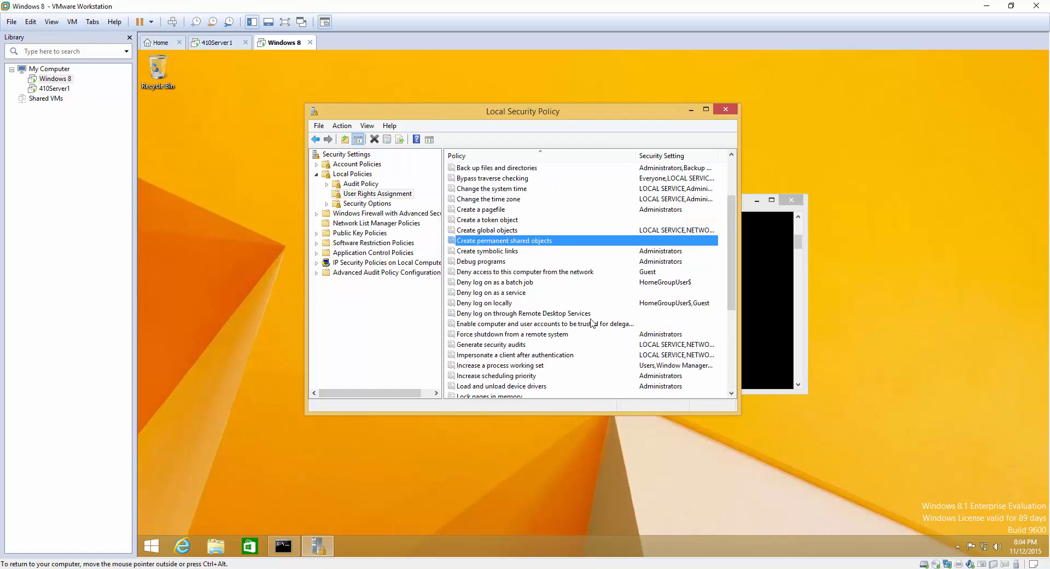